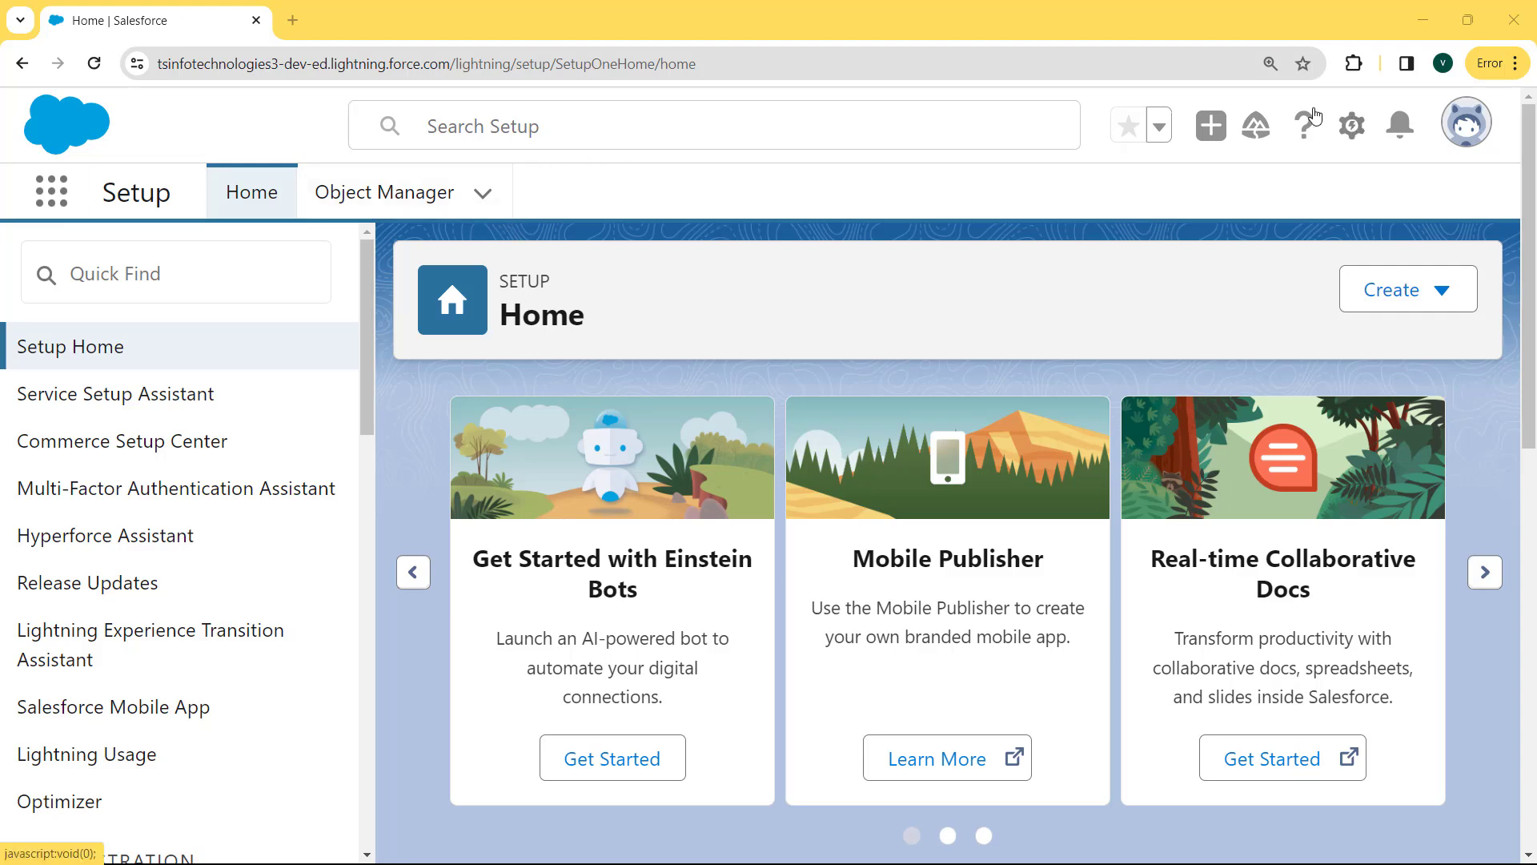
# Open the Object Manager in Setup.
pyautogui.click(1352, 128)
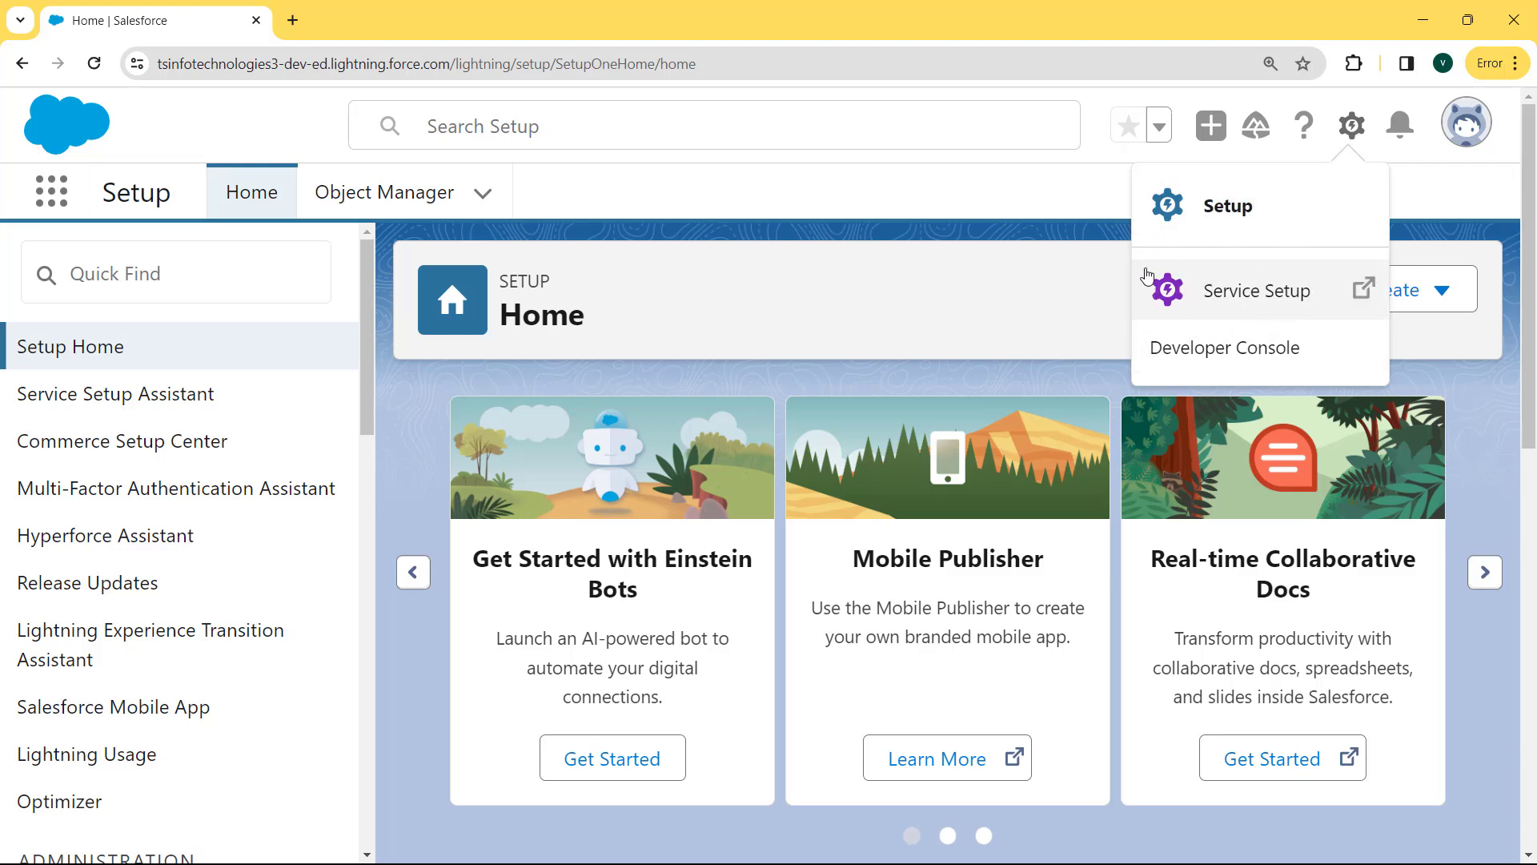
pyautogui.click(1173, 205)
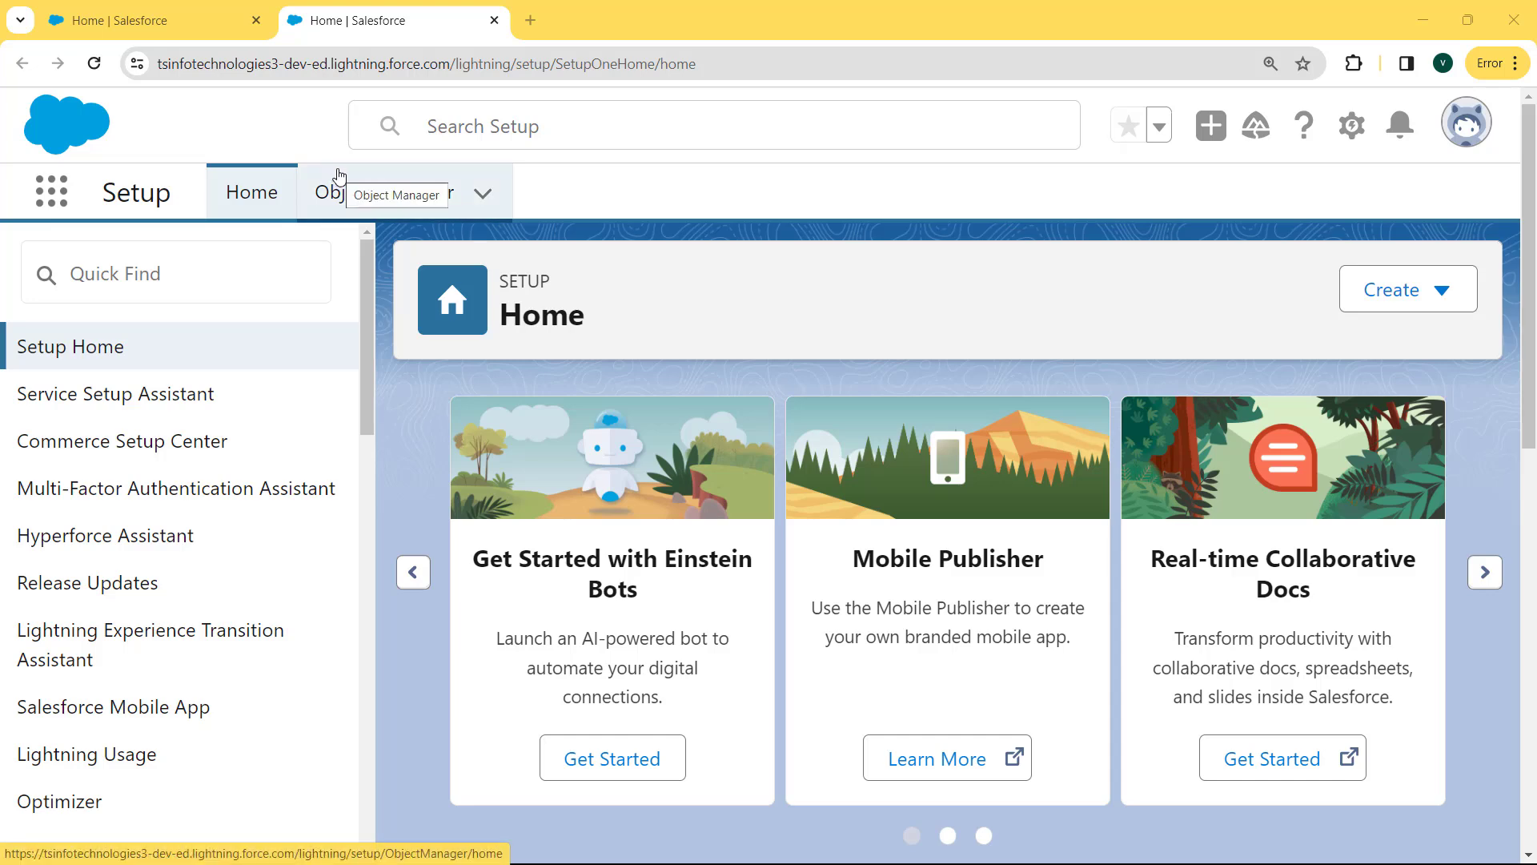
pyautogui.click(330, 197)
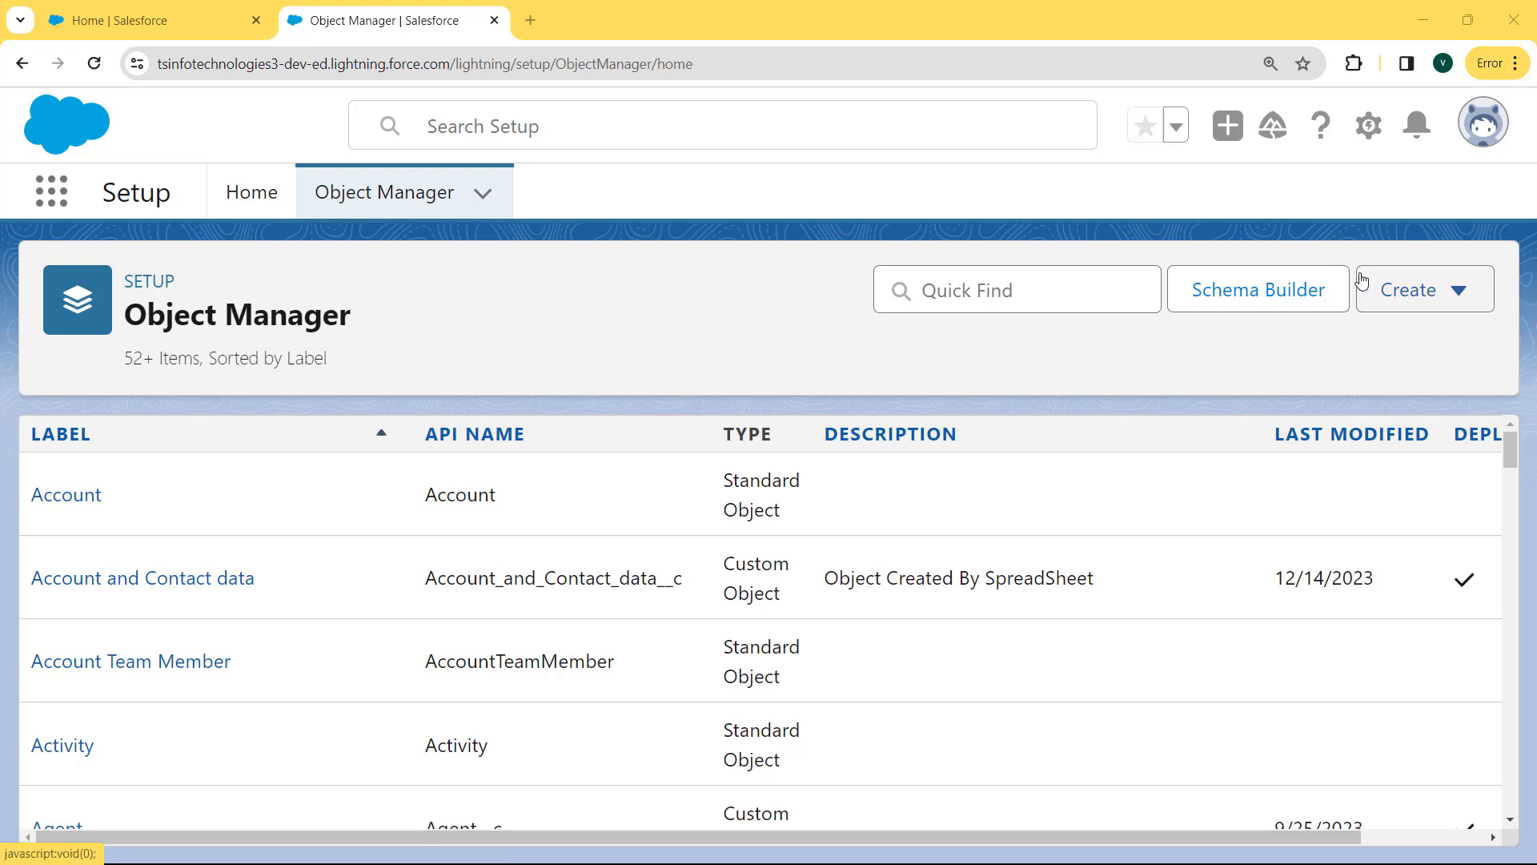
# Start creating a custom object from a spreadsheet and log in to the object creator with the saved Salesforce credentials.
pyautogui.click(1457, 296)
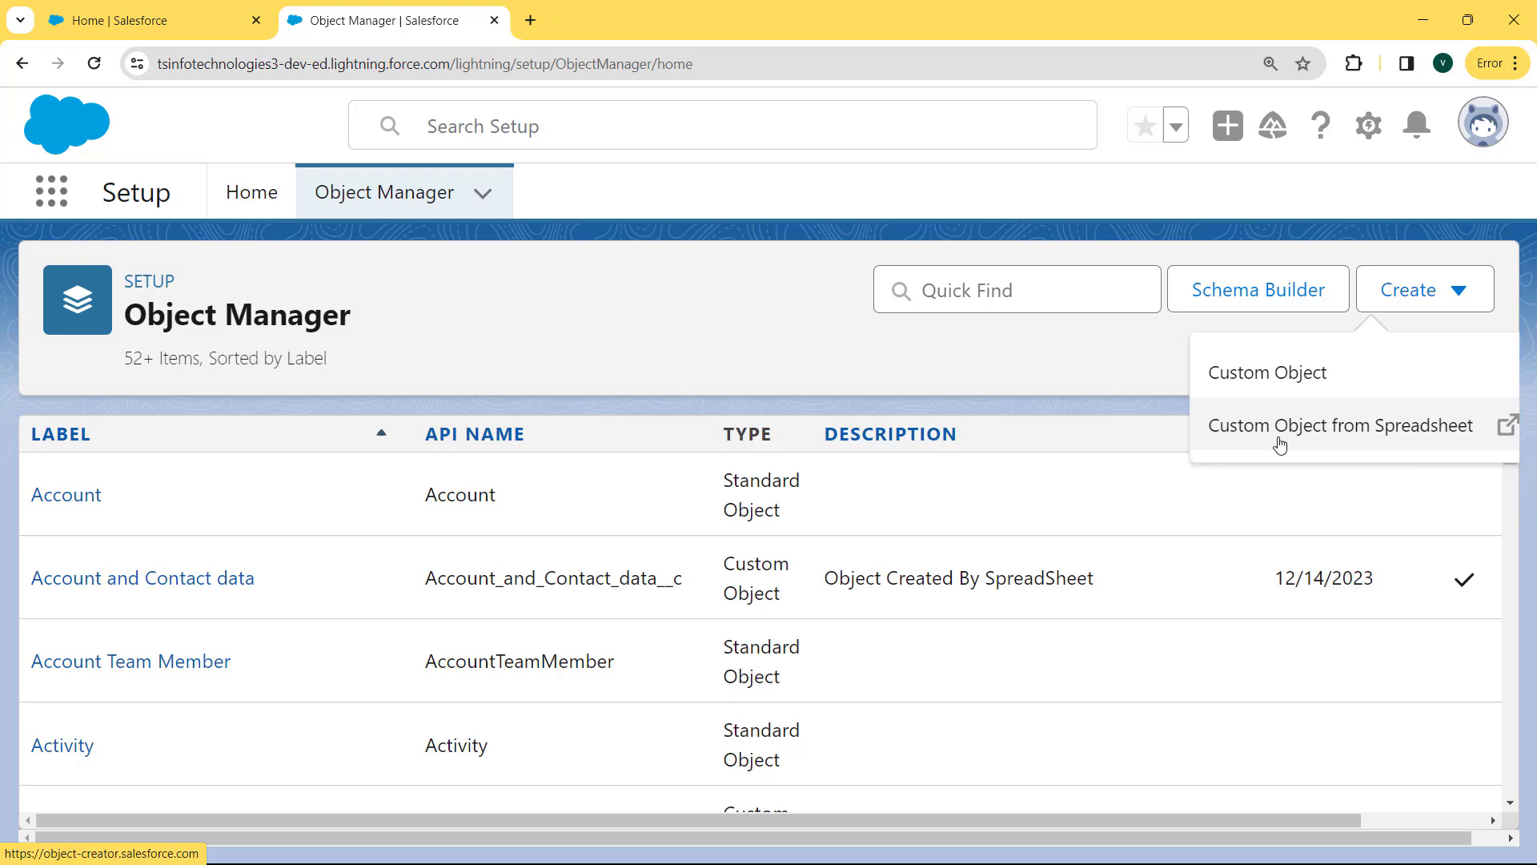
pyautogui.click(1328, 436)
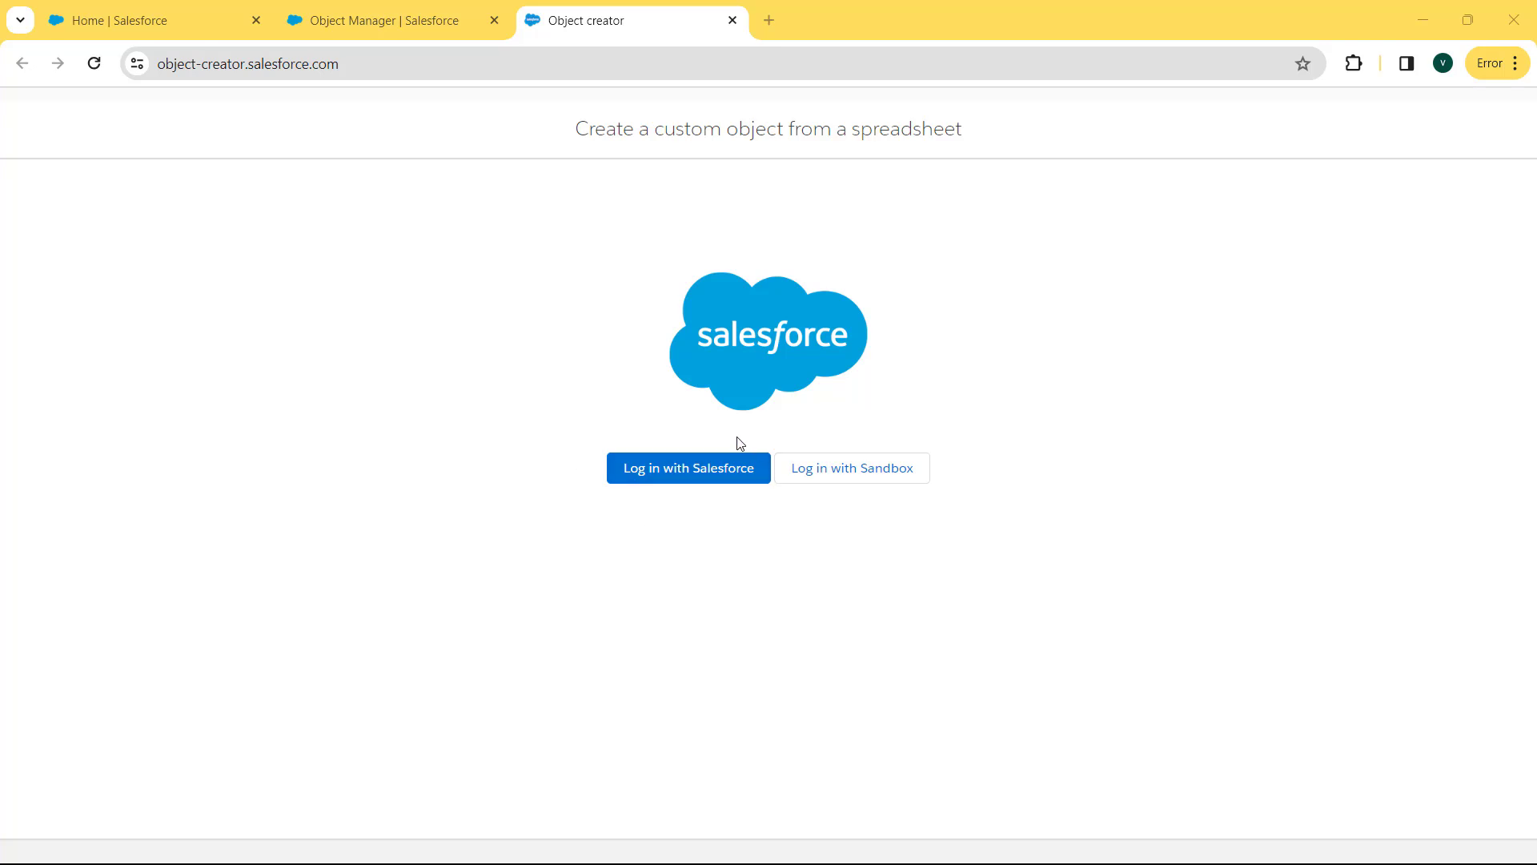
pyautogui.click(697, 472)
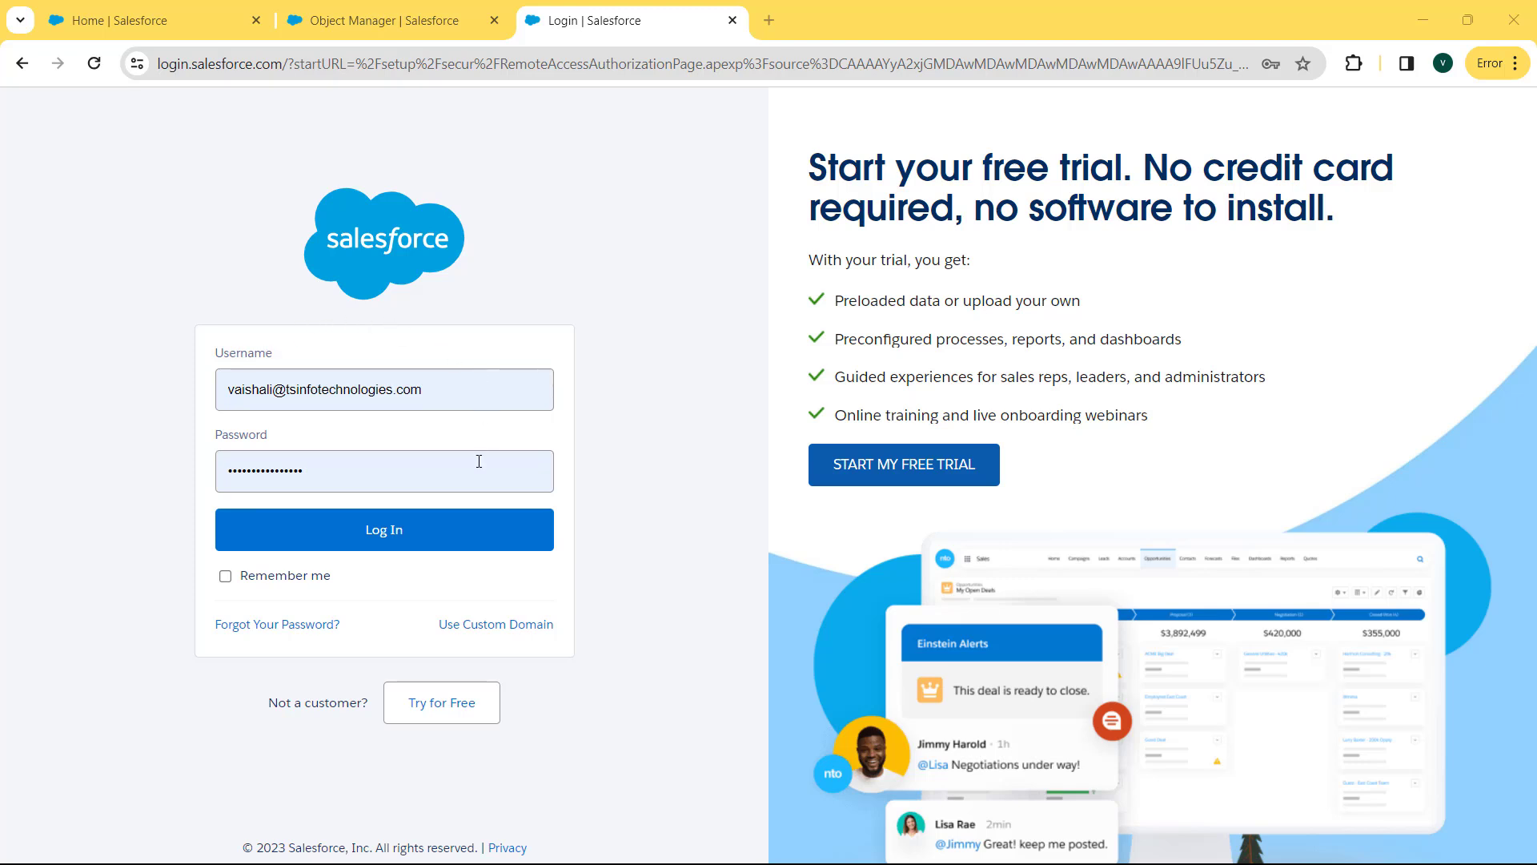
pyautogui.click(409, 554)
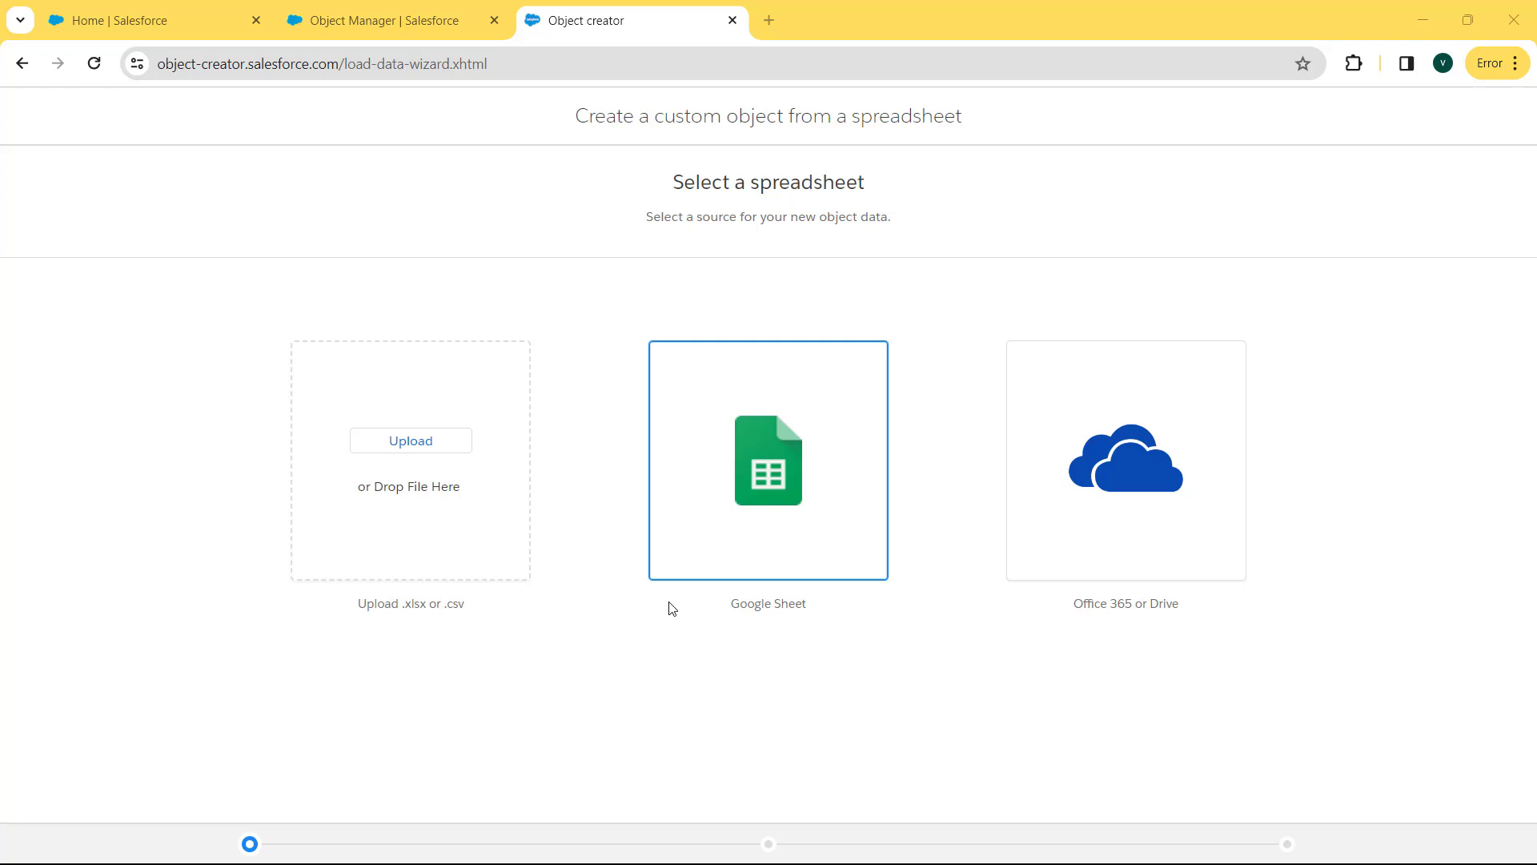
# Upload the contactdata CSV file from the Documents folder as the data source and accept the detected field mapping.
pyautogui.click(401, 453)
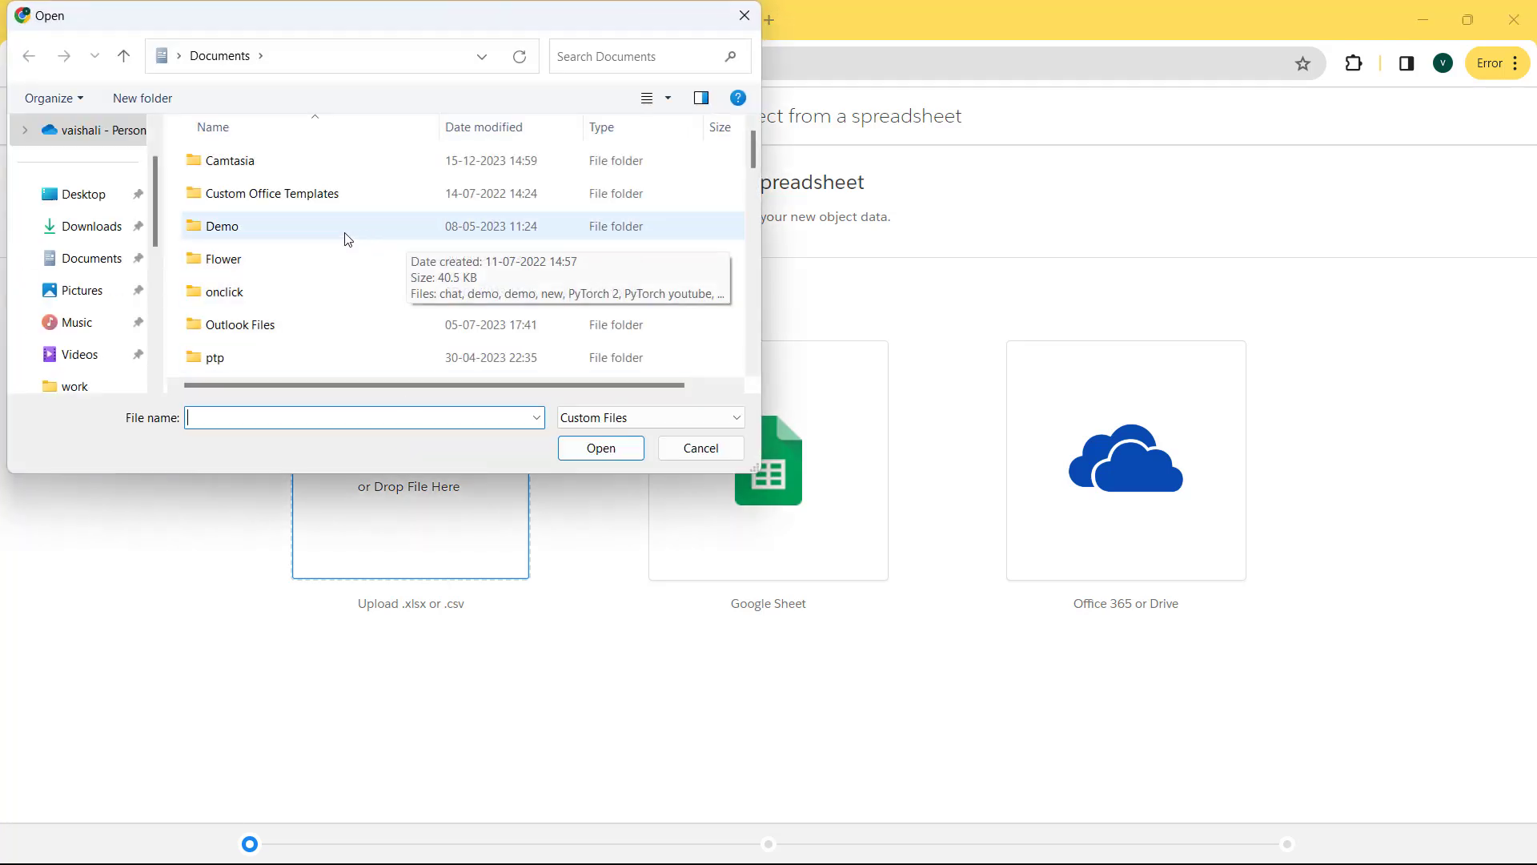
pyautogui.click(113, 263)
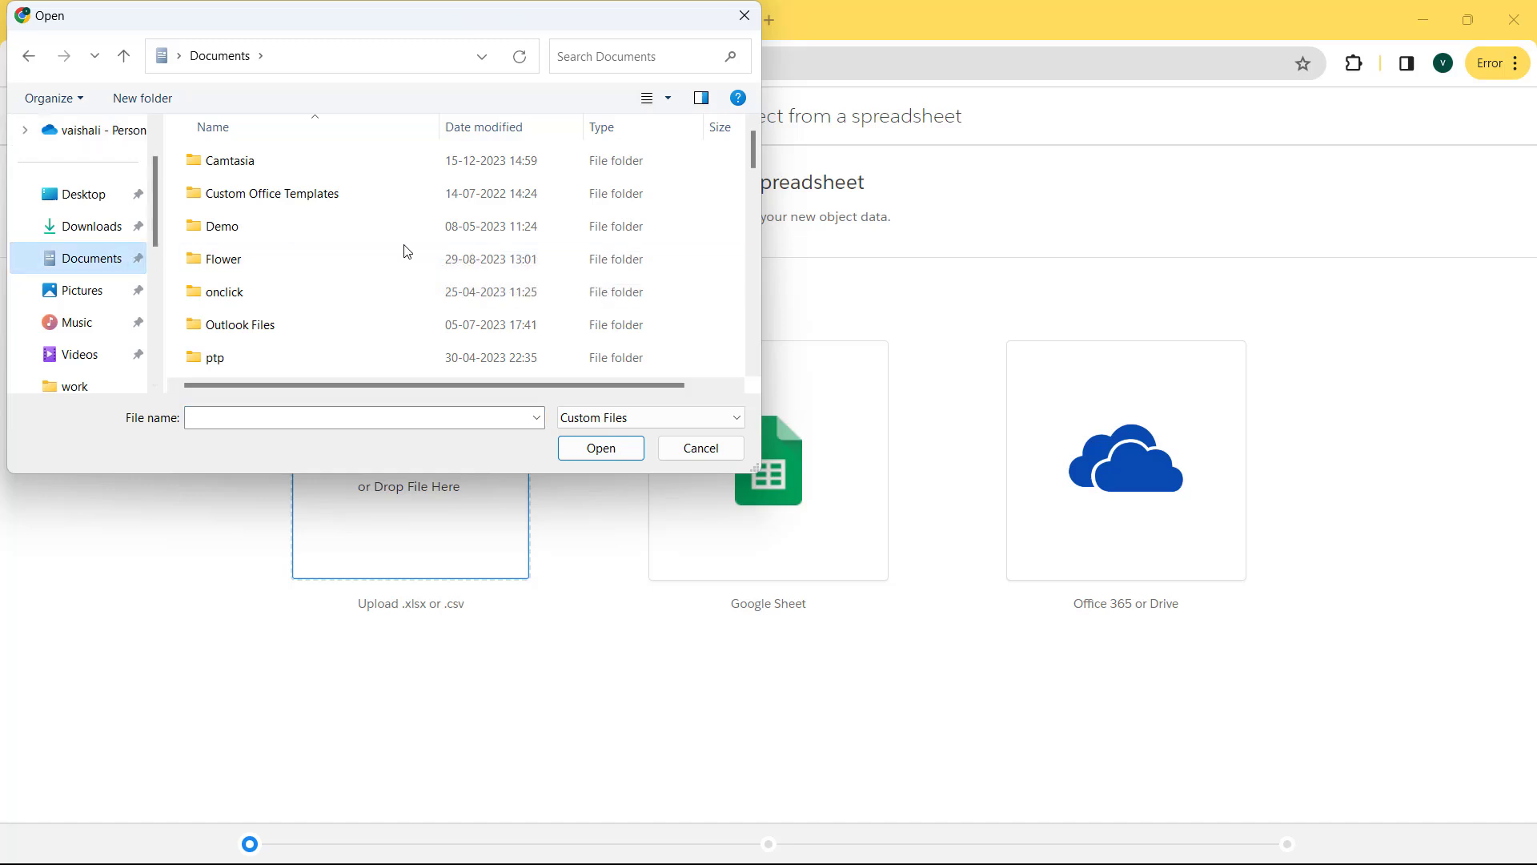
pyautogui.moveTo(752, 141); pyautogui.dragTo(755, 199)
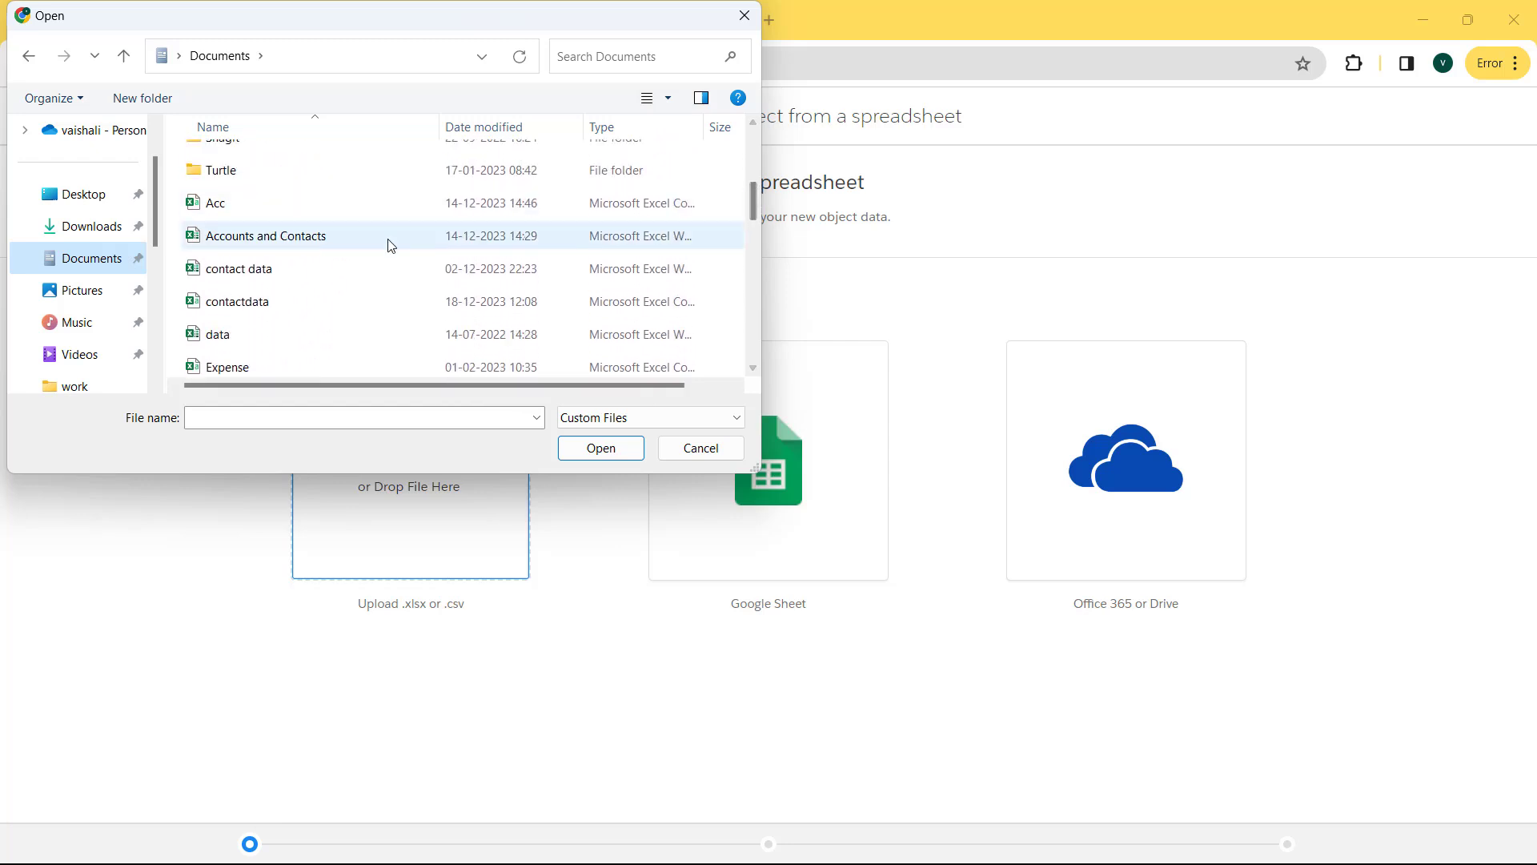
pyautogui.doubleClick(289, 277)
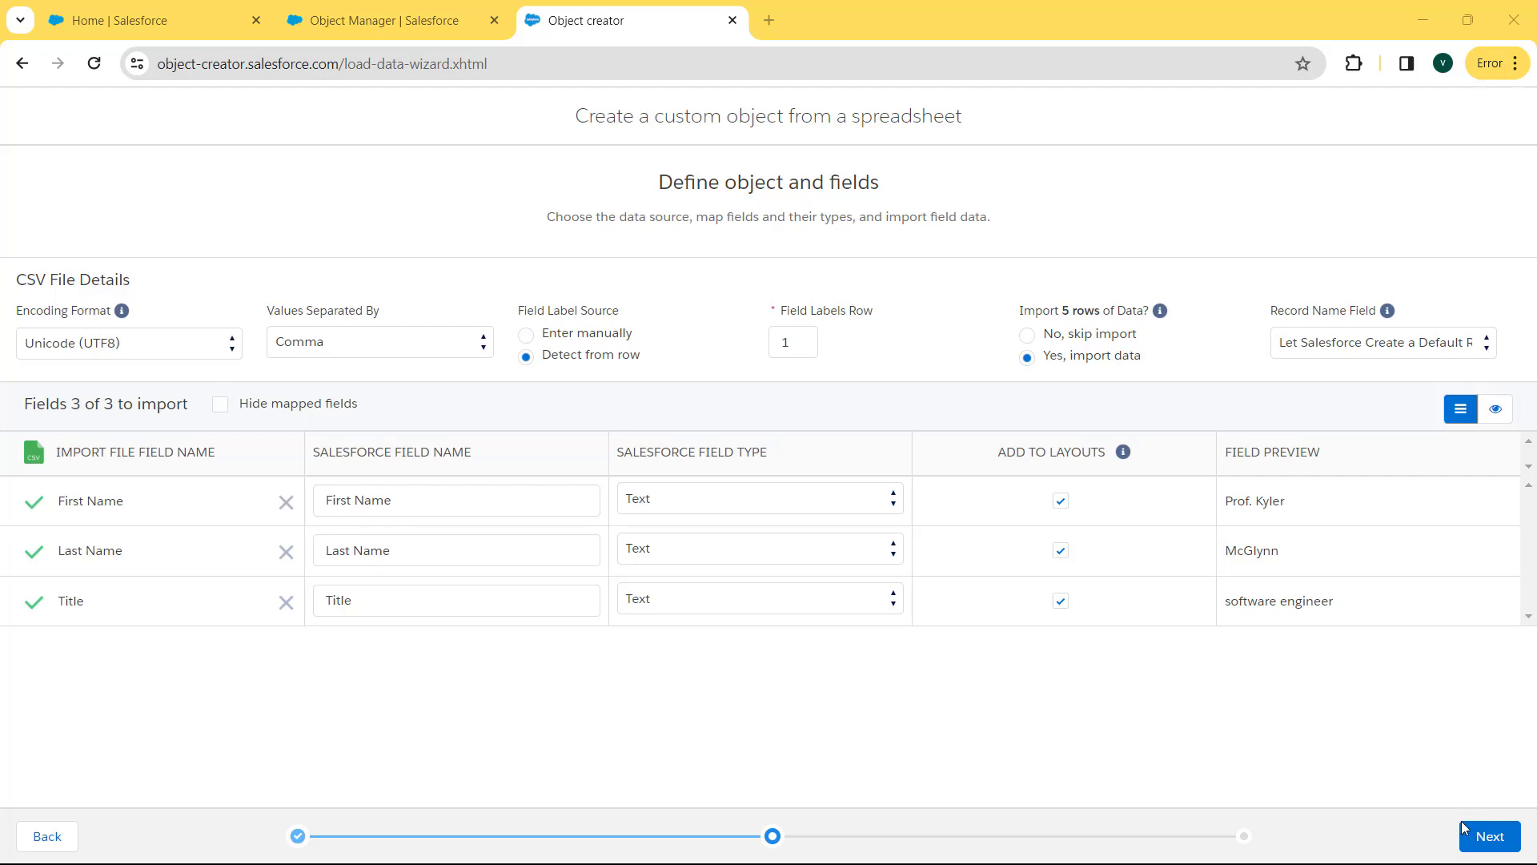
pyautogui.click(1485, 837)
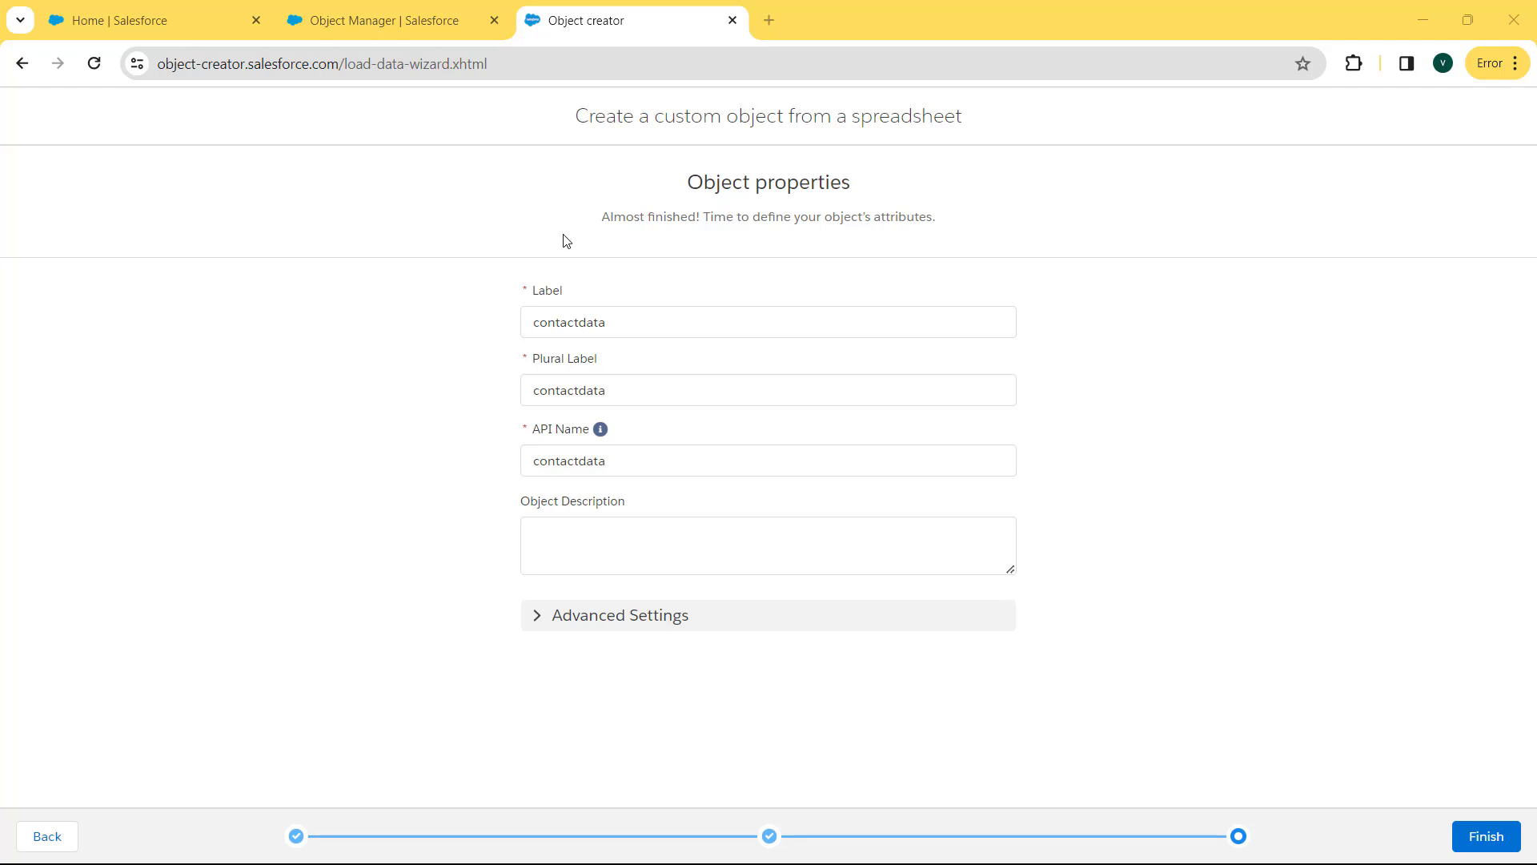
# Set the object's label to contactdata1, its plural label to contactdatas and its API name to contactdata_1.
pyautogui.click(605, 324)
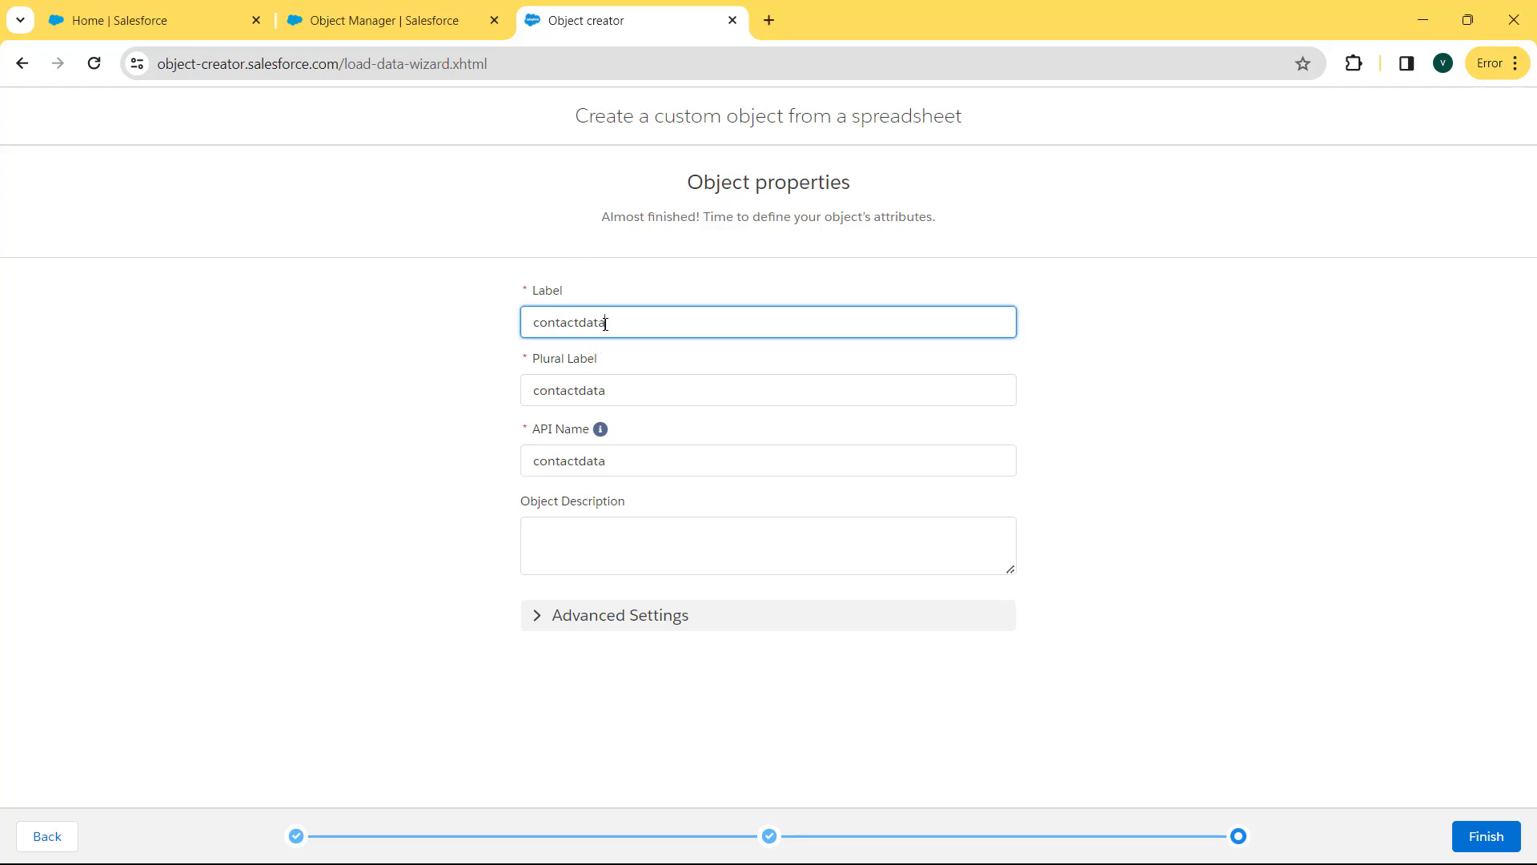
pyautogui.write('1')
pyautogui.click(608, 386)
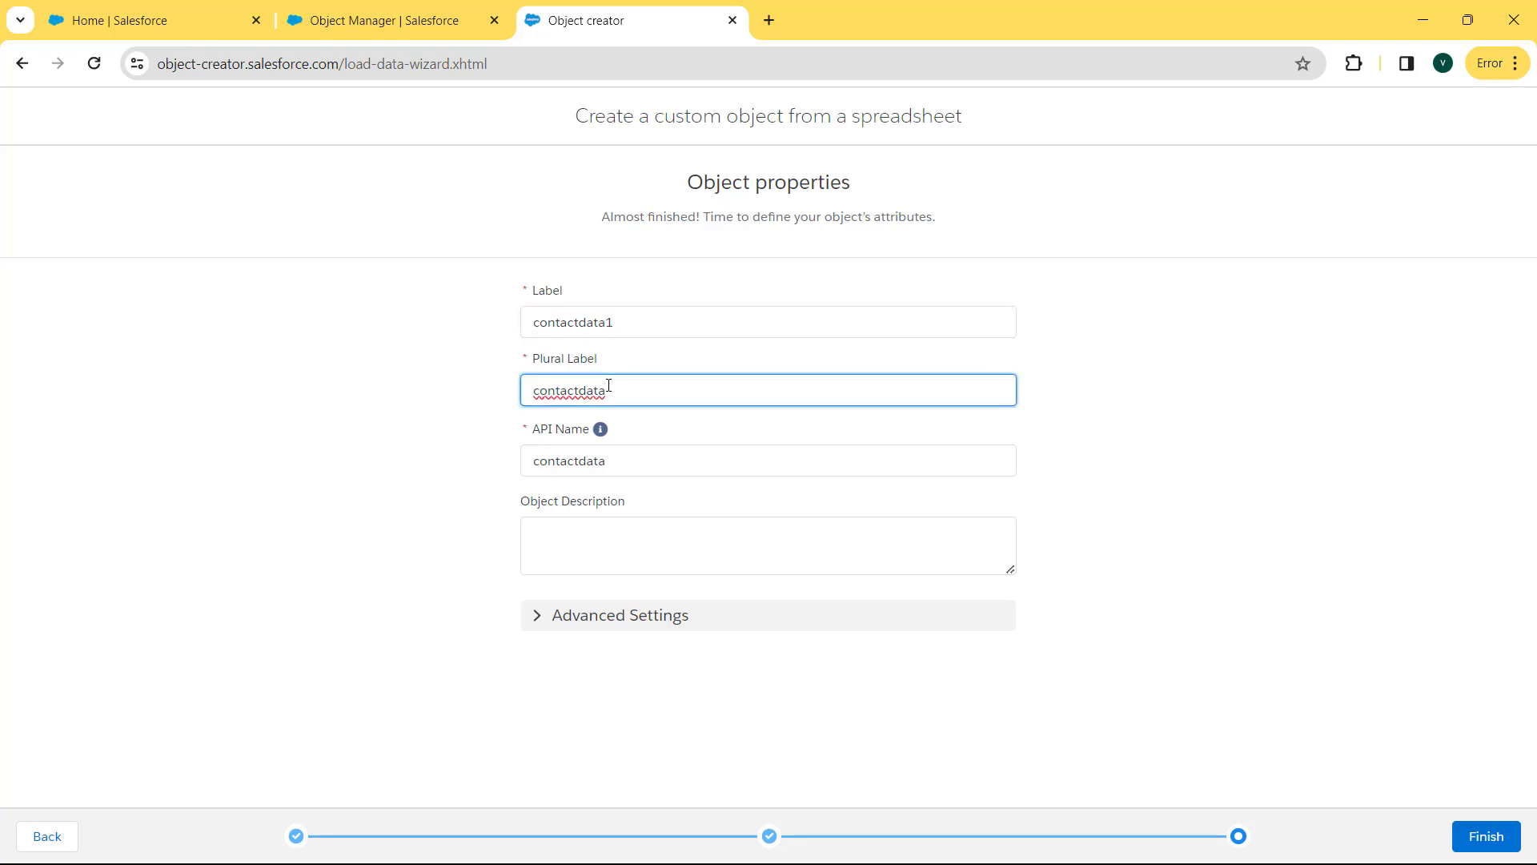
pyautogui.write('s')
pyautogui.click(608, 461)
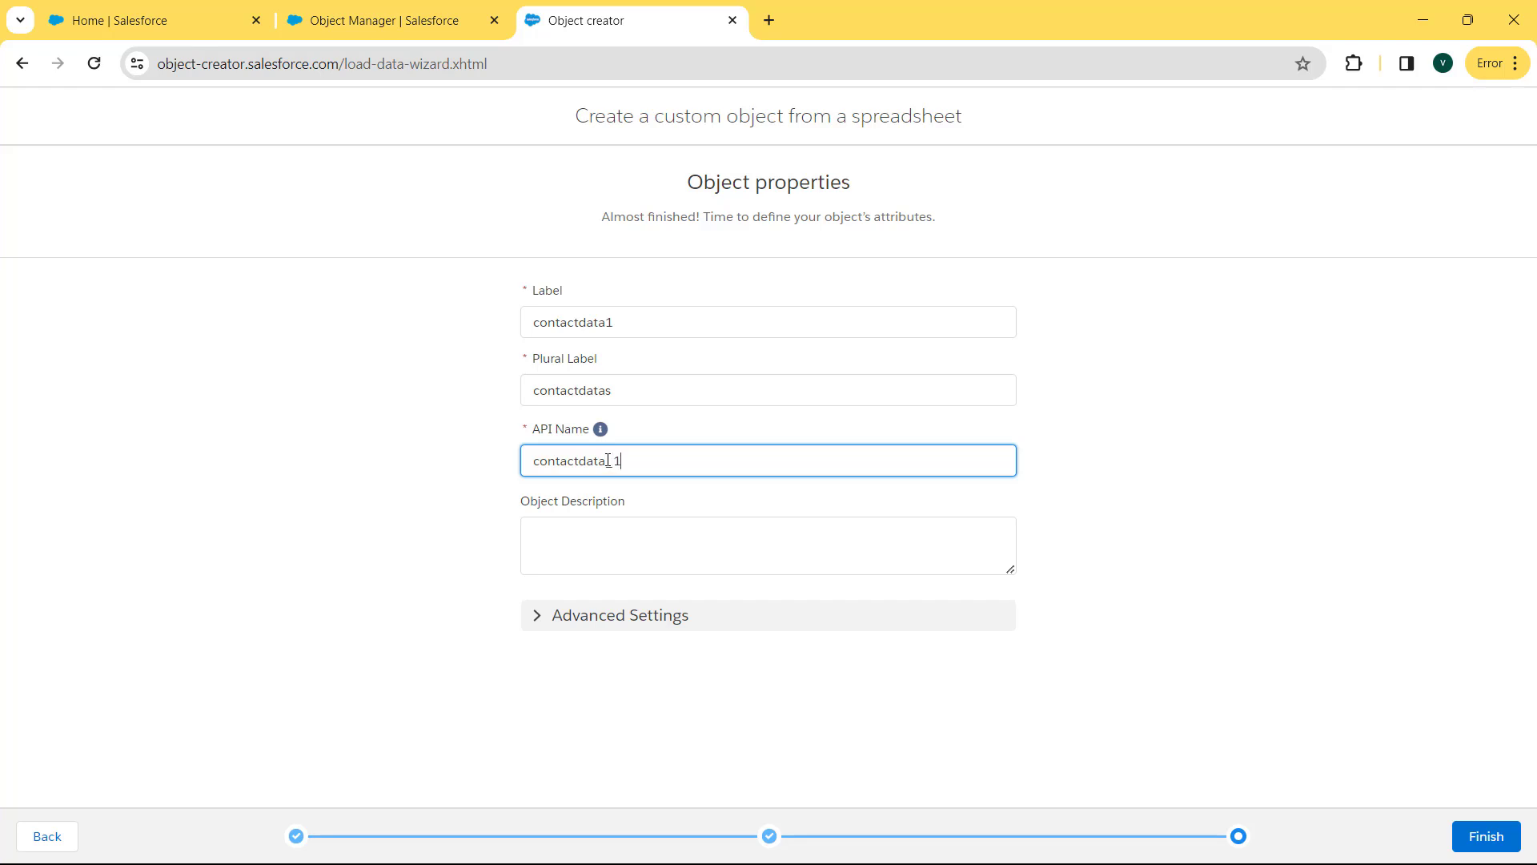
# Enter "Object Created by Spreadsheet" as the object description.
pyautogui.click(581, 534)
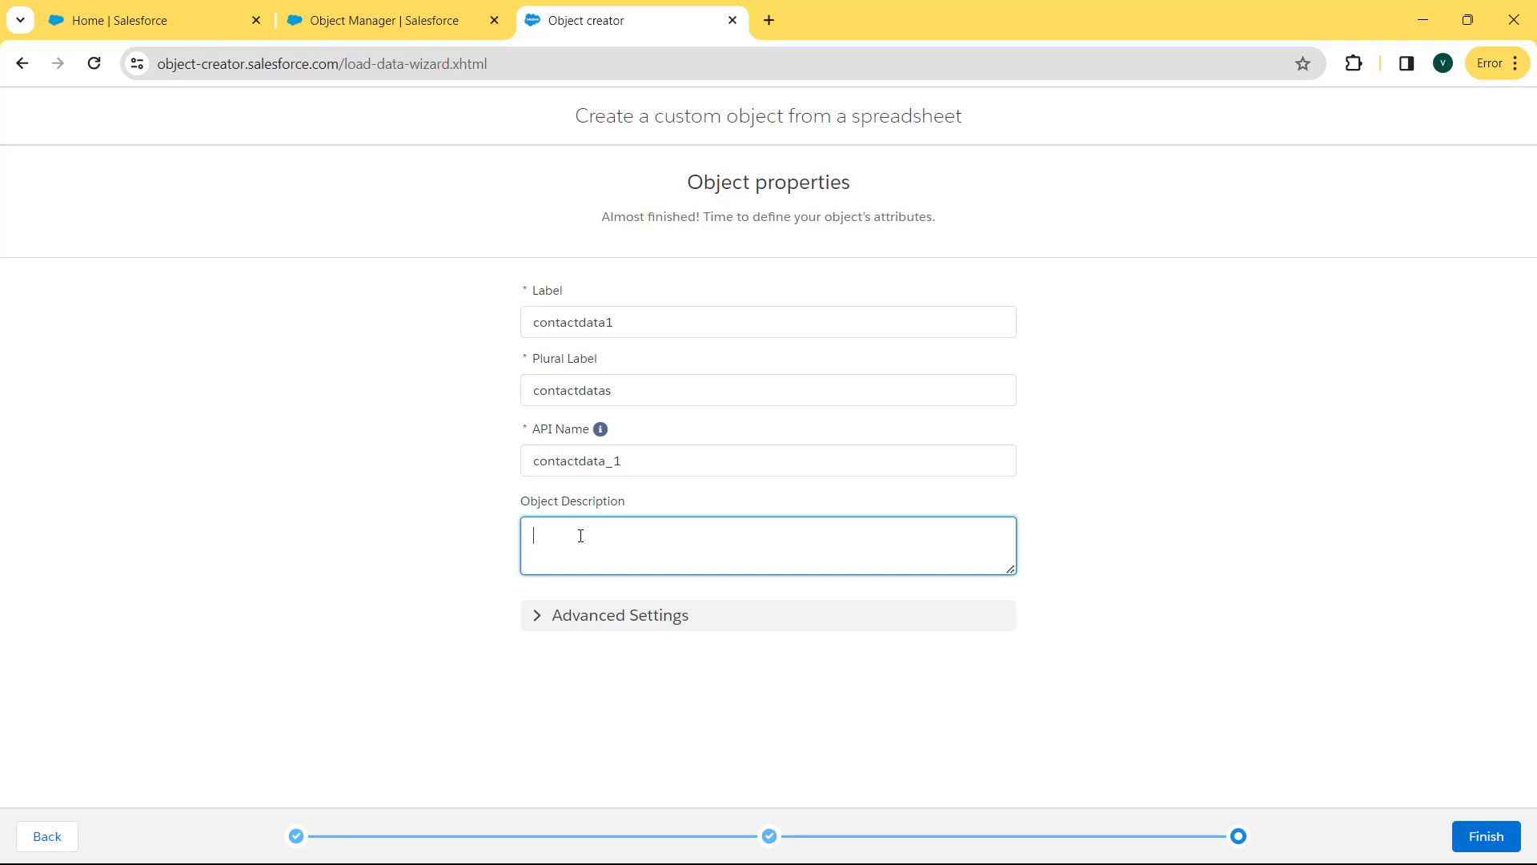
pyautogui.write('Objec')
pyautogui.write('t Creayte')
pyautogui.write('d by Spread')
pyautogui.write('she')
pyautogui.write('et')
pyautogui.click(608, 535)
pyautogui.press('BackSpace')
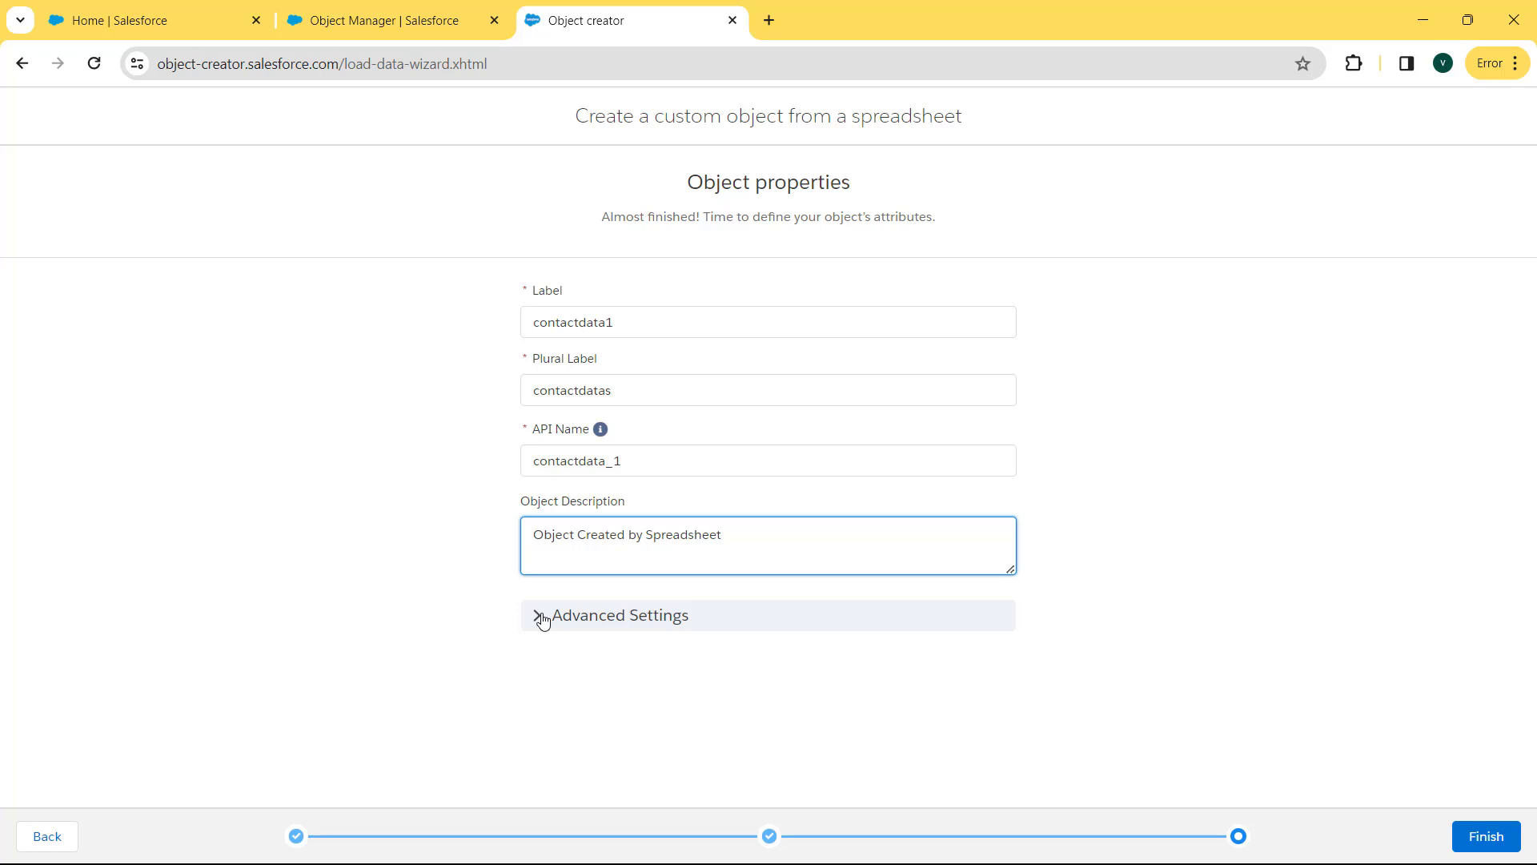
# Review the advanced object settings, finish creating the object with its imported data, and check the import overview.
pyautogui.click(542, 618)
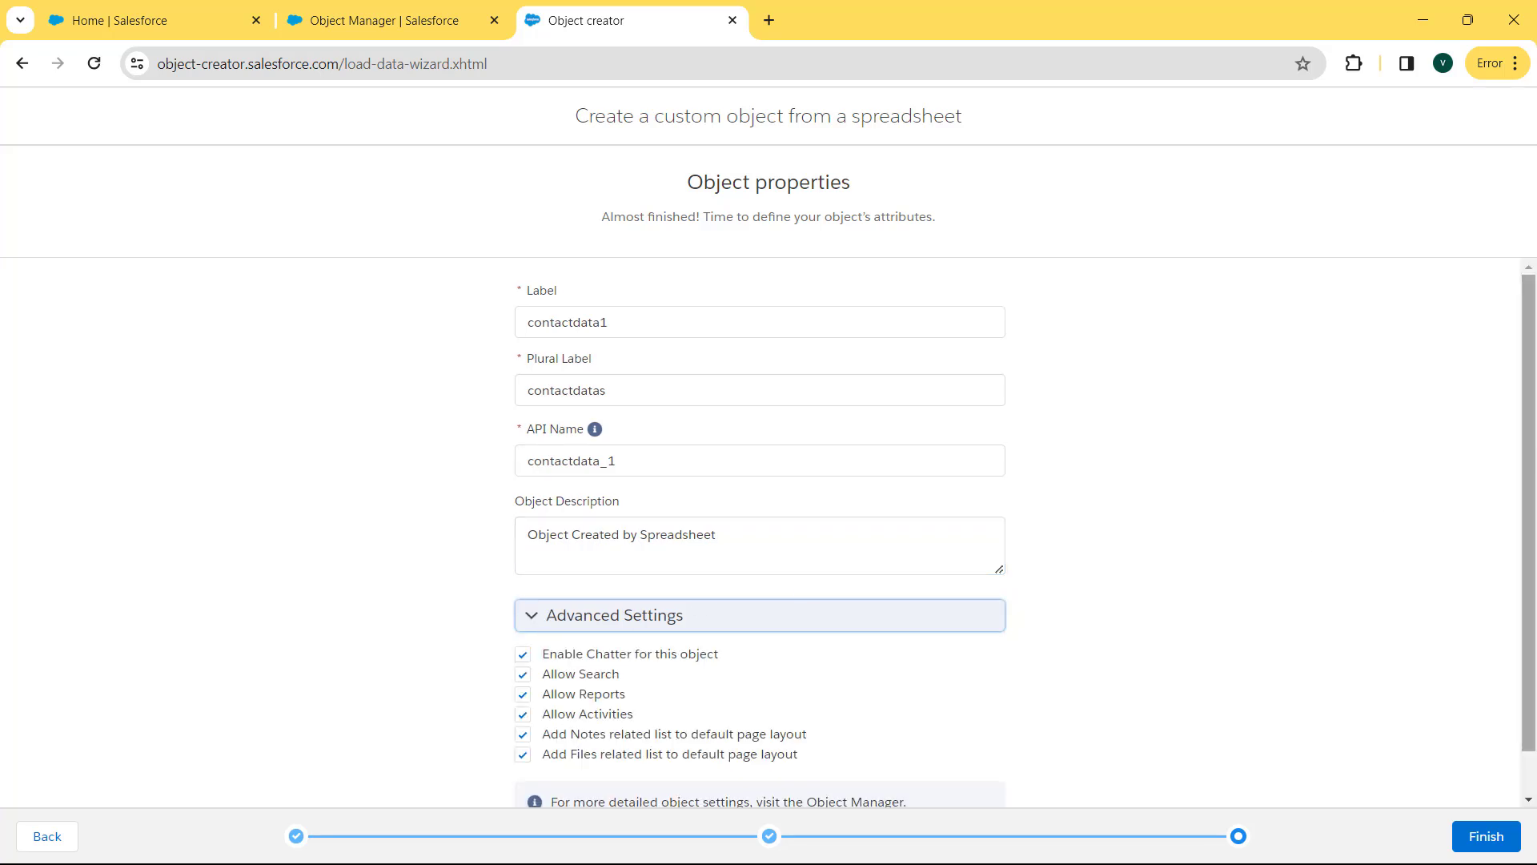
pyautogui.scroll(-1, 1535, 554)
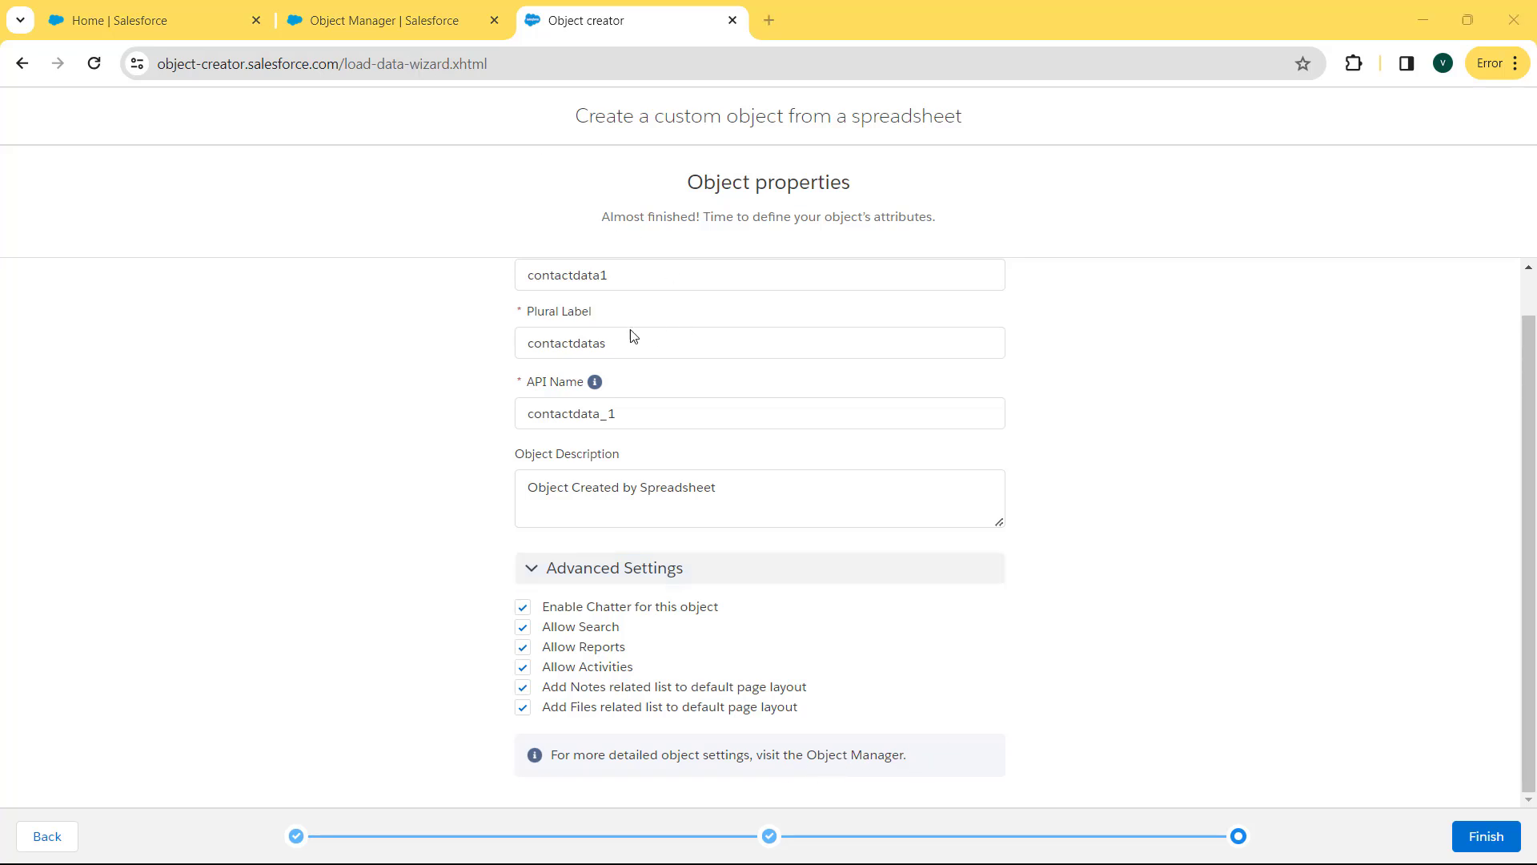
pyautogui.click(1479, 850)
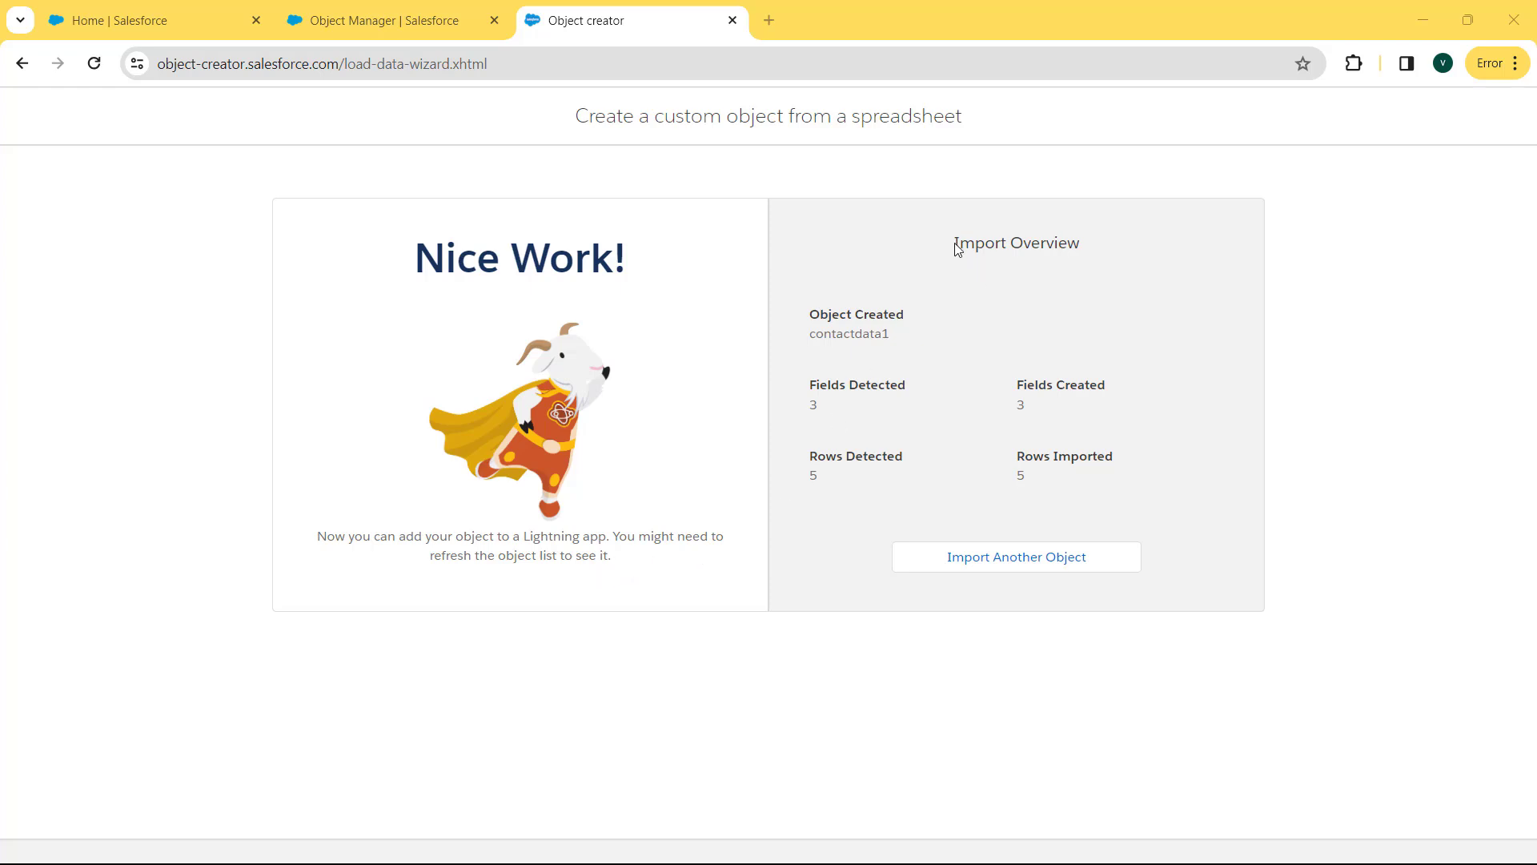
pyautogui.moveTo(956, 244); pyautogui.dragTo(1097, 254)
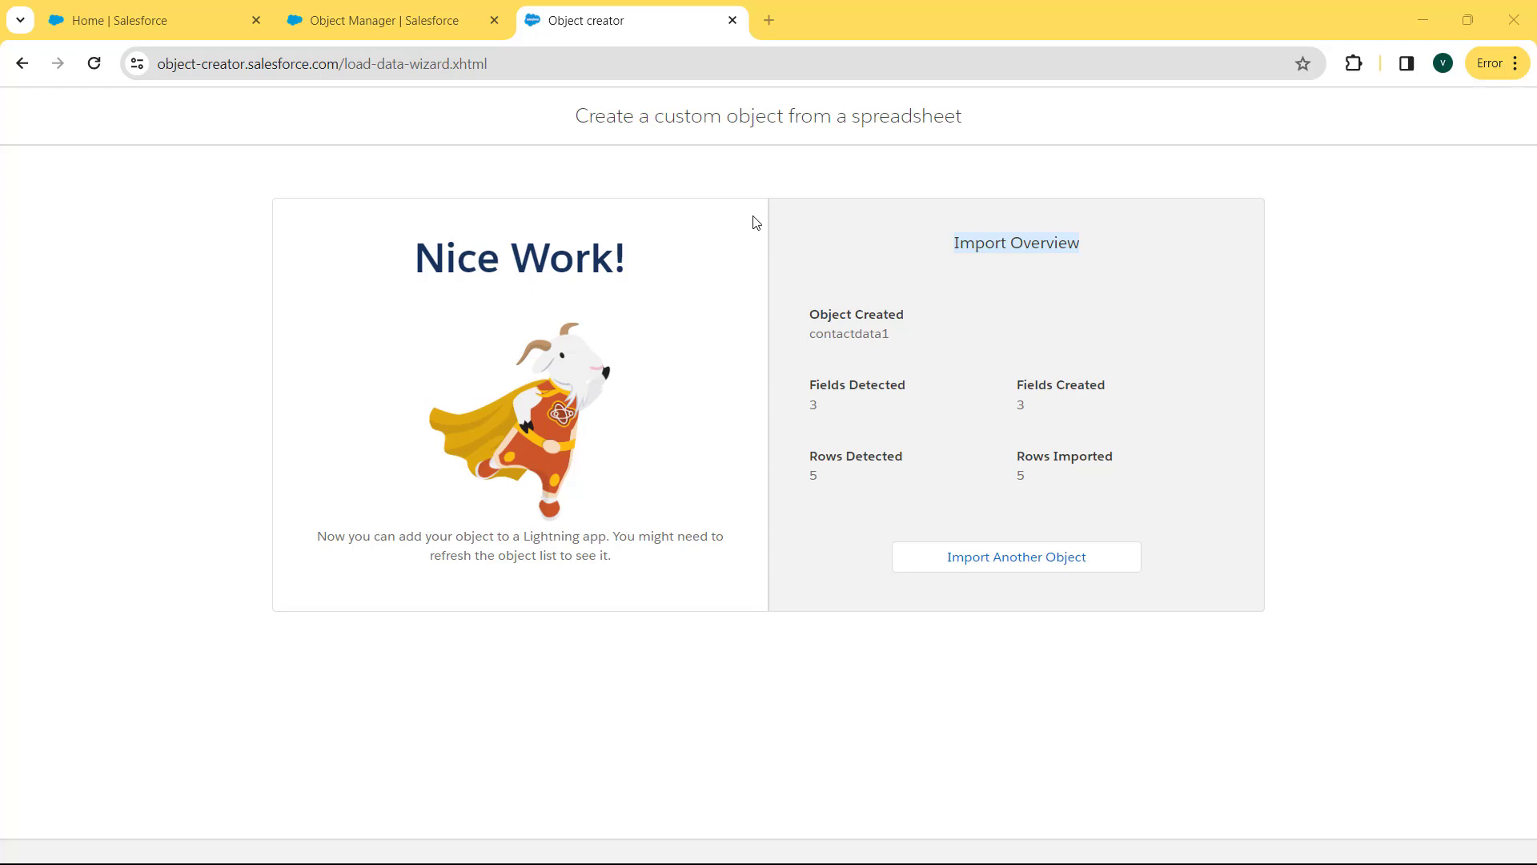
# Return to the Object Manager browser tab and open the Sales app through a search for "sales".
pyautogui.click(411, 11)
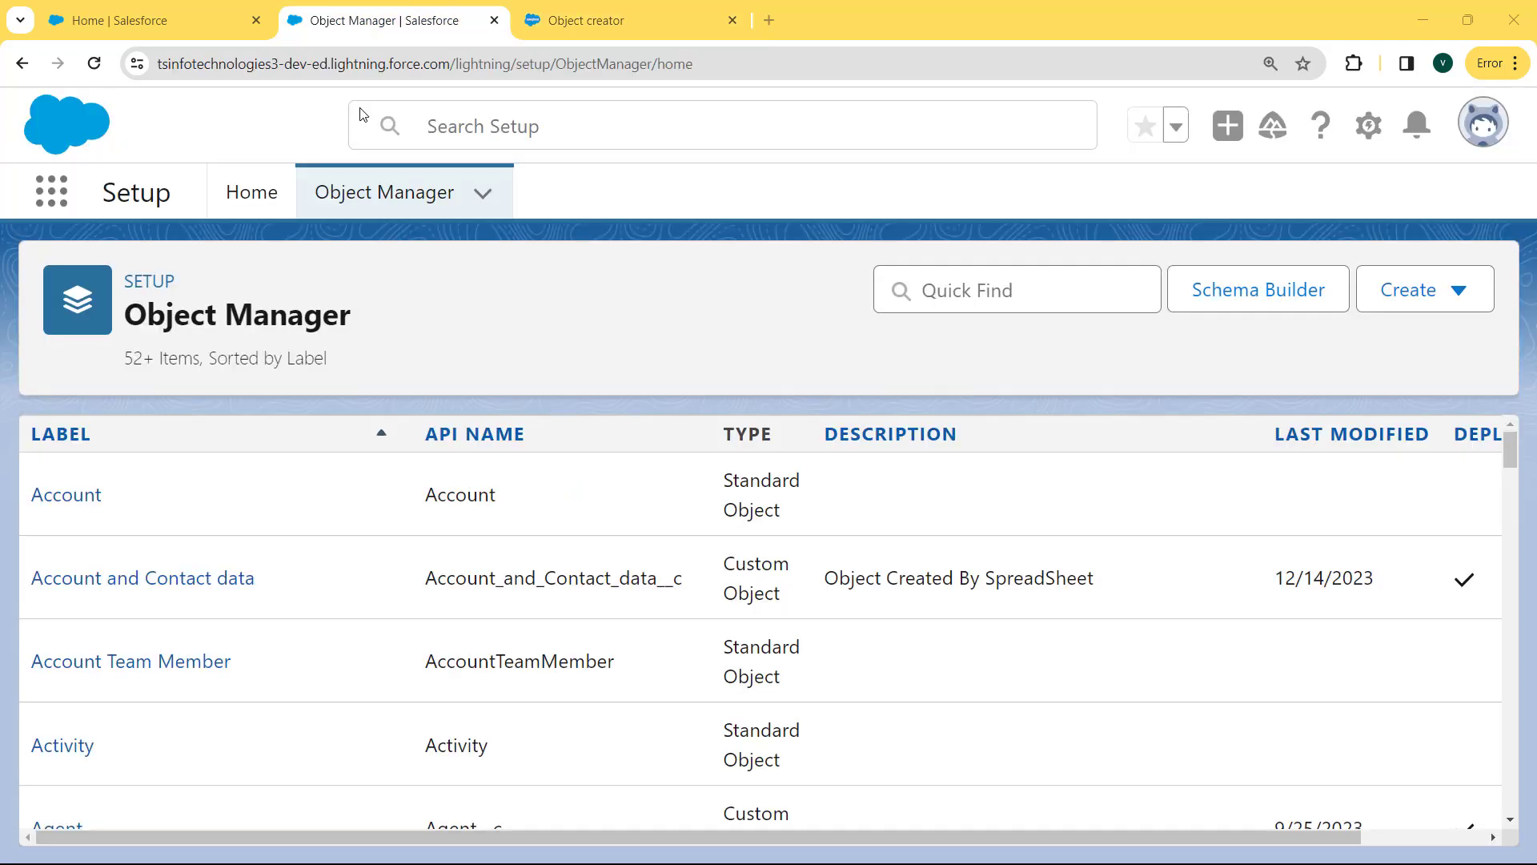
pyautogui.click(64, 194)
pyautogui.write('sales')
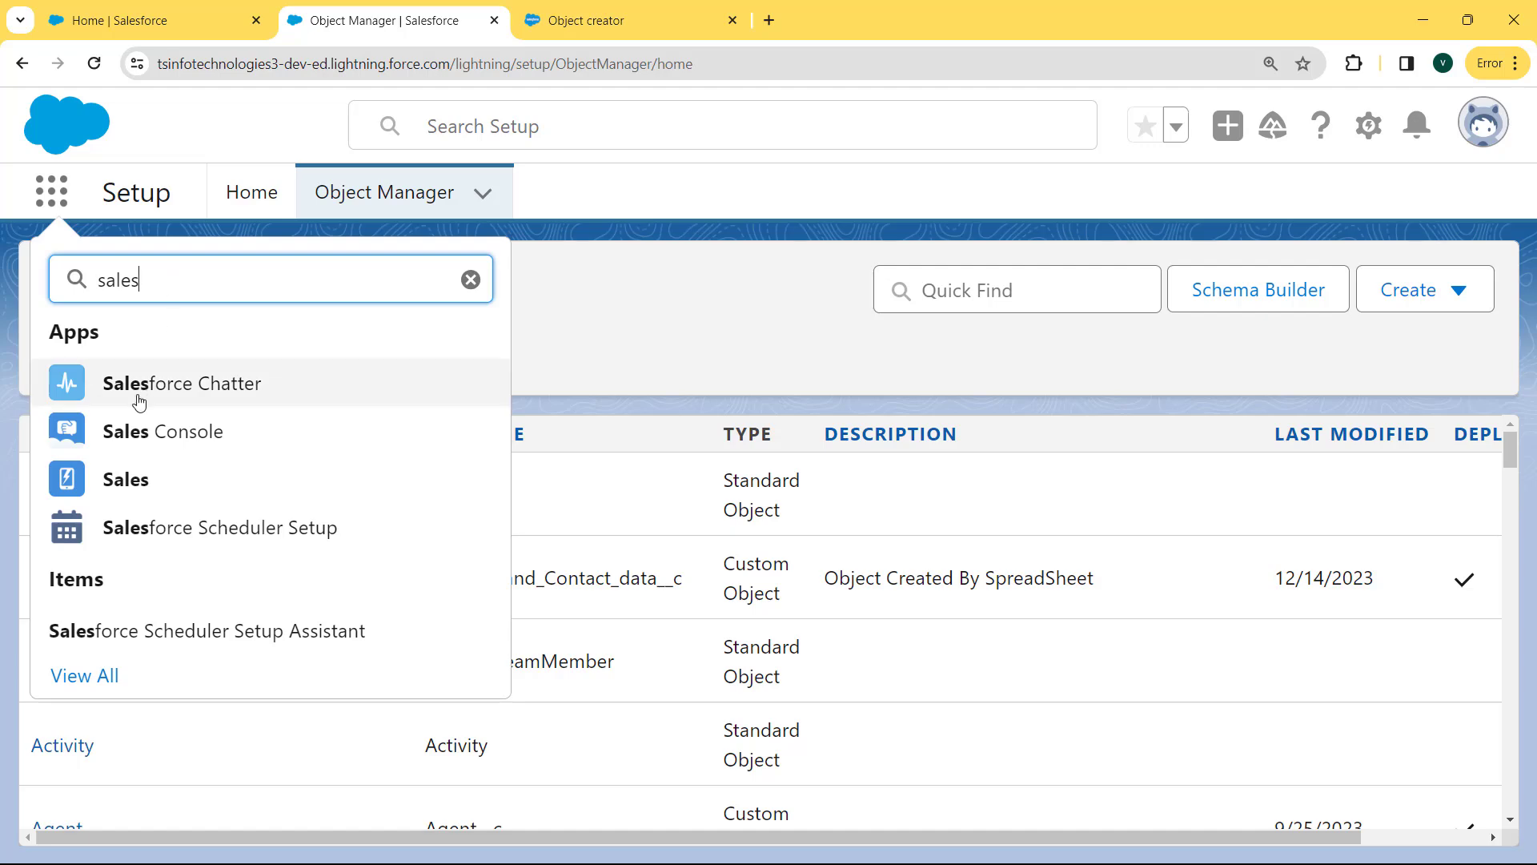
pyautogui.click(163, 475)
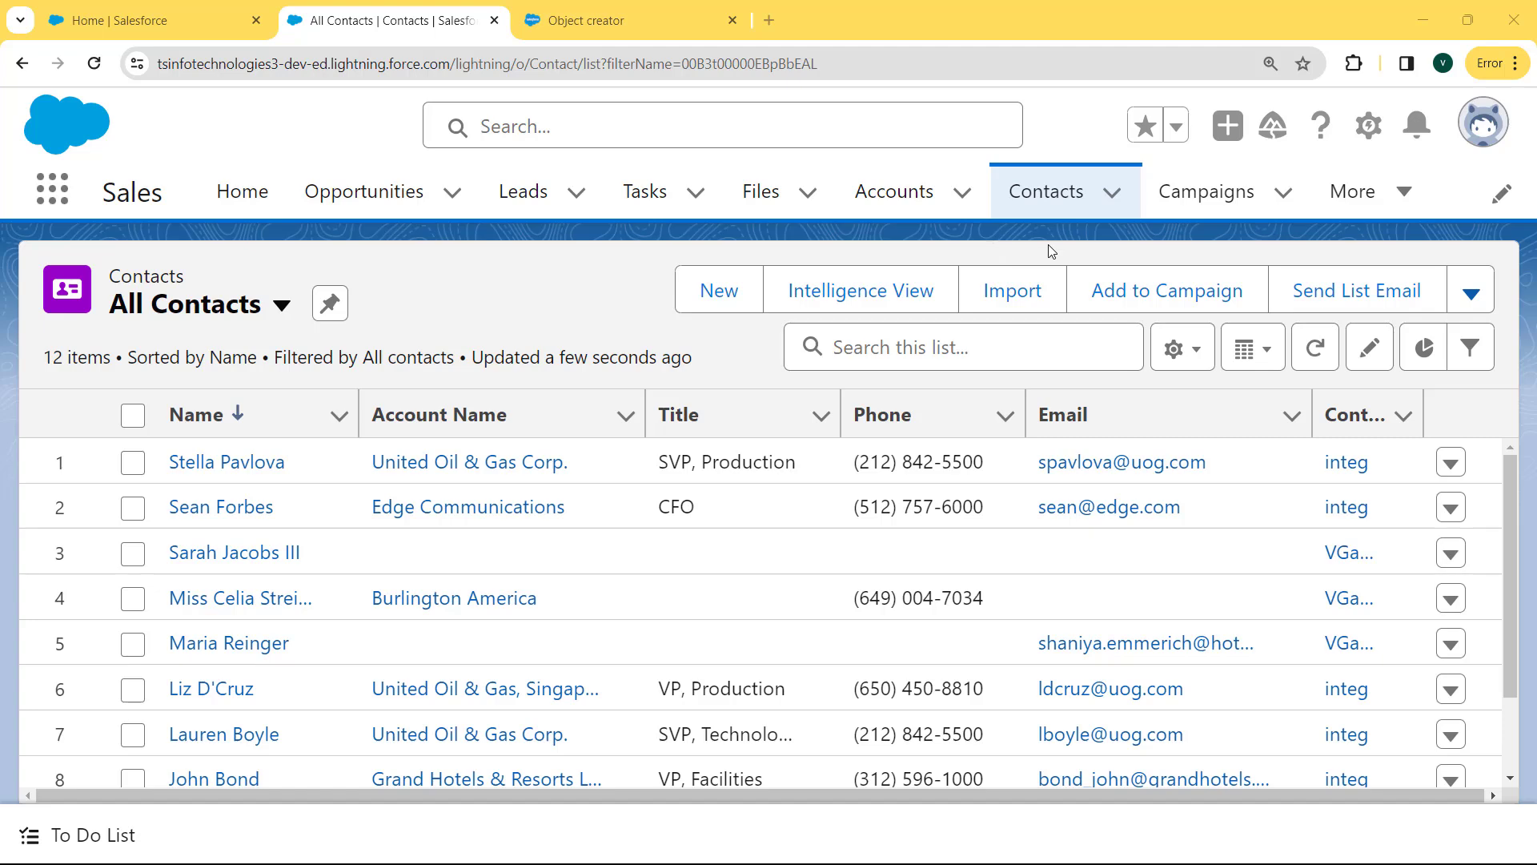
# Add the contactdatas item to the Sales app's navigation bar and save the change.
pyautogui.click(1500, 197)
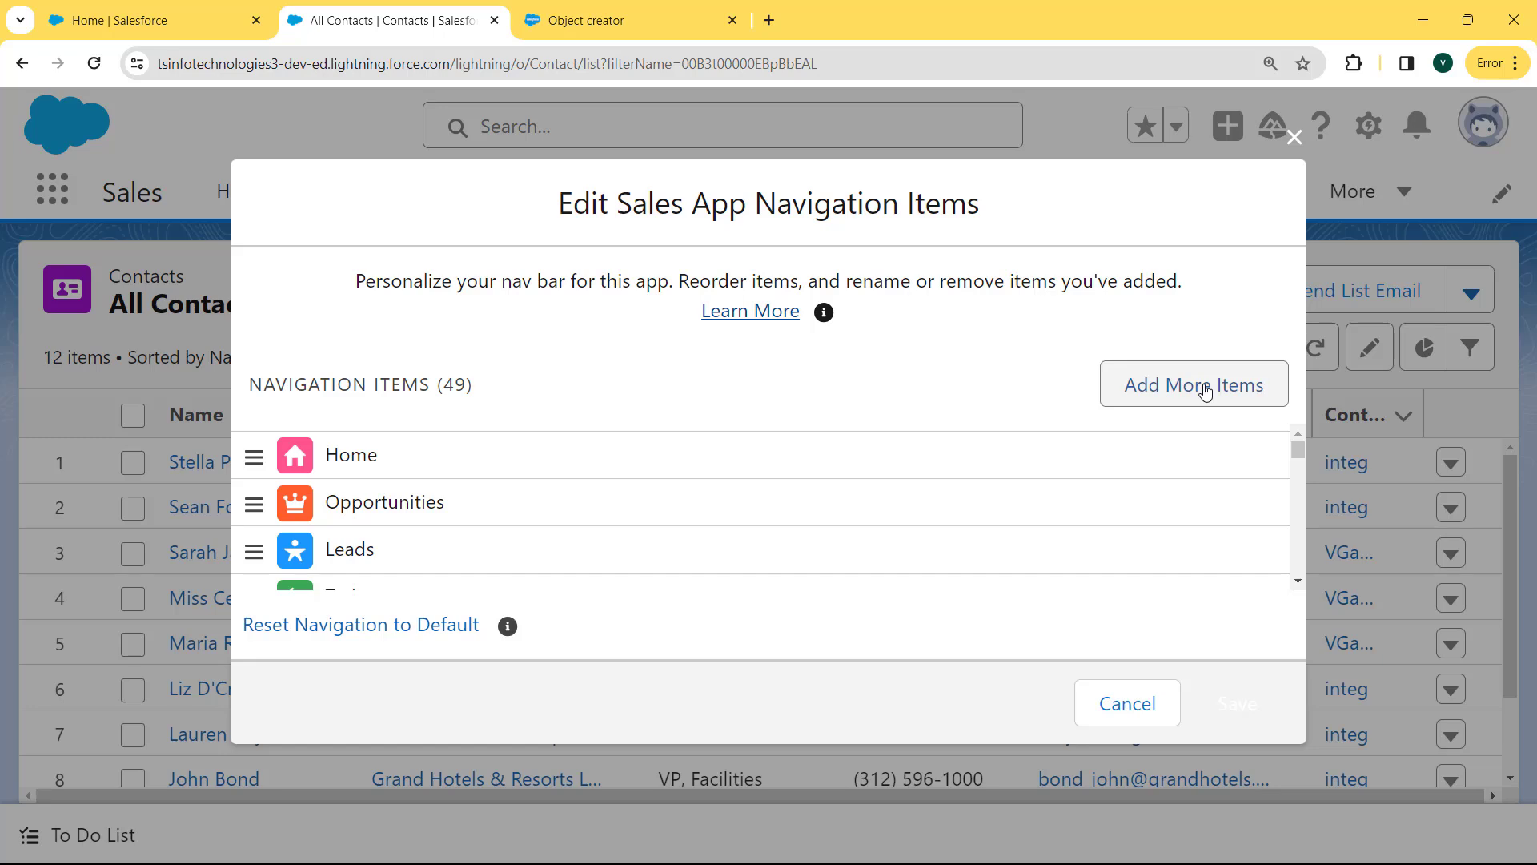
pyautogui.click(1205, 390)
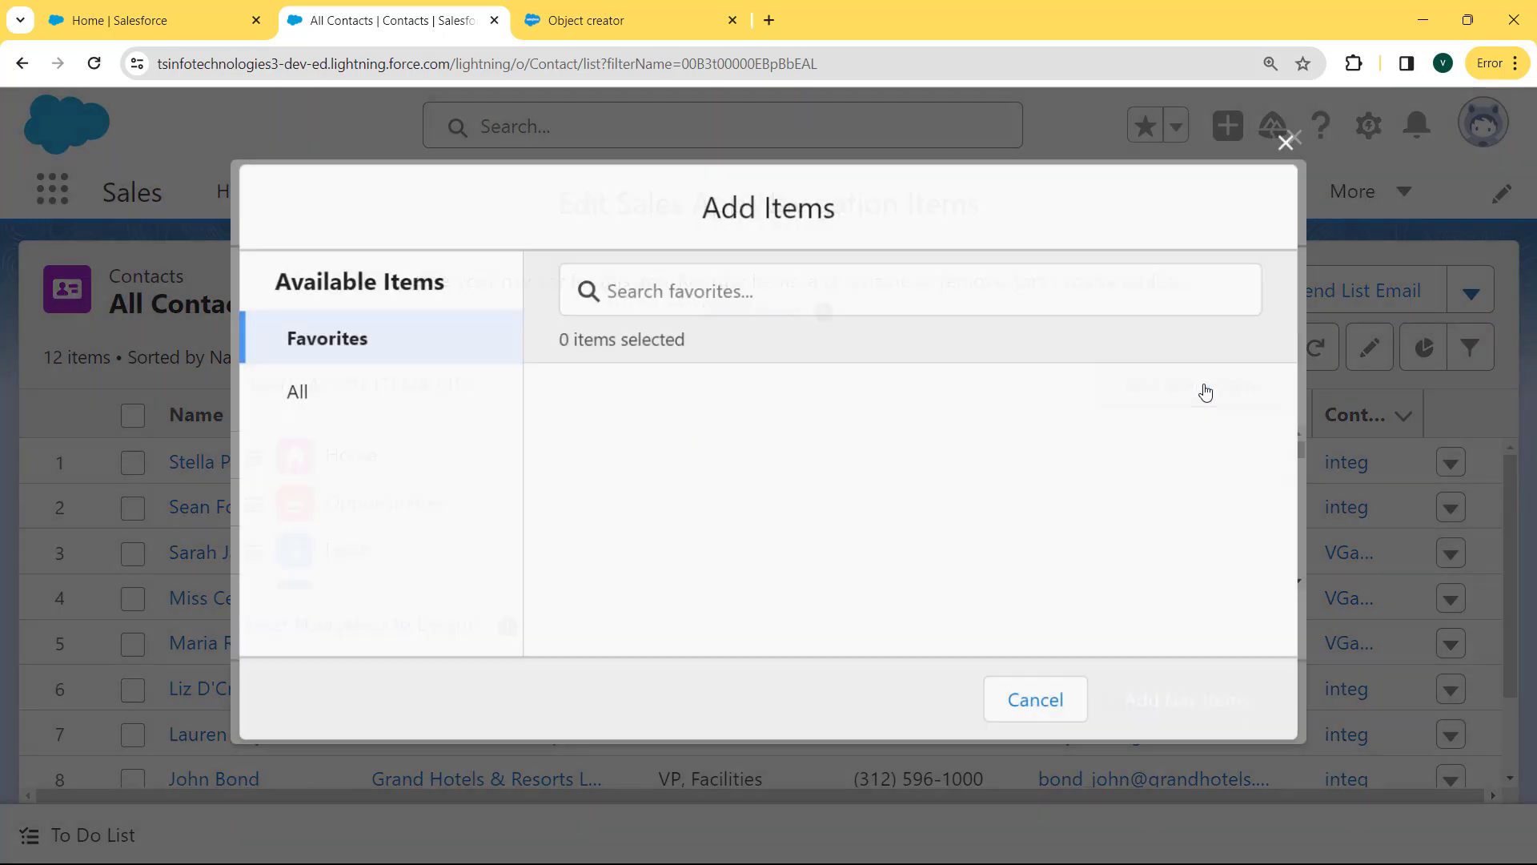
pyautogui.click(430, 390)
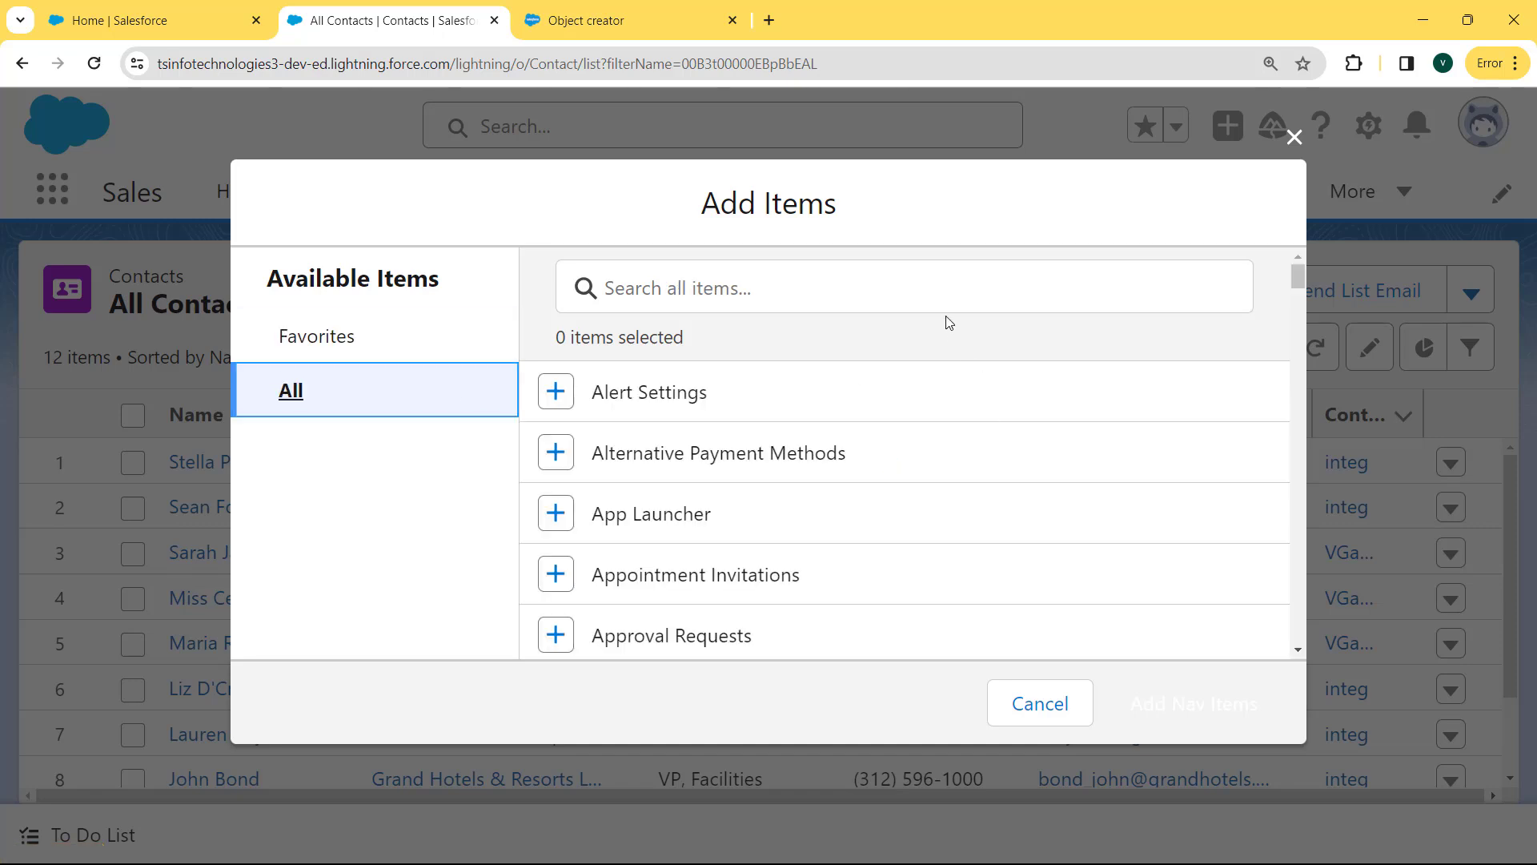
pyautogui.click(944, 277)
pyautogui.write('con')
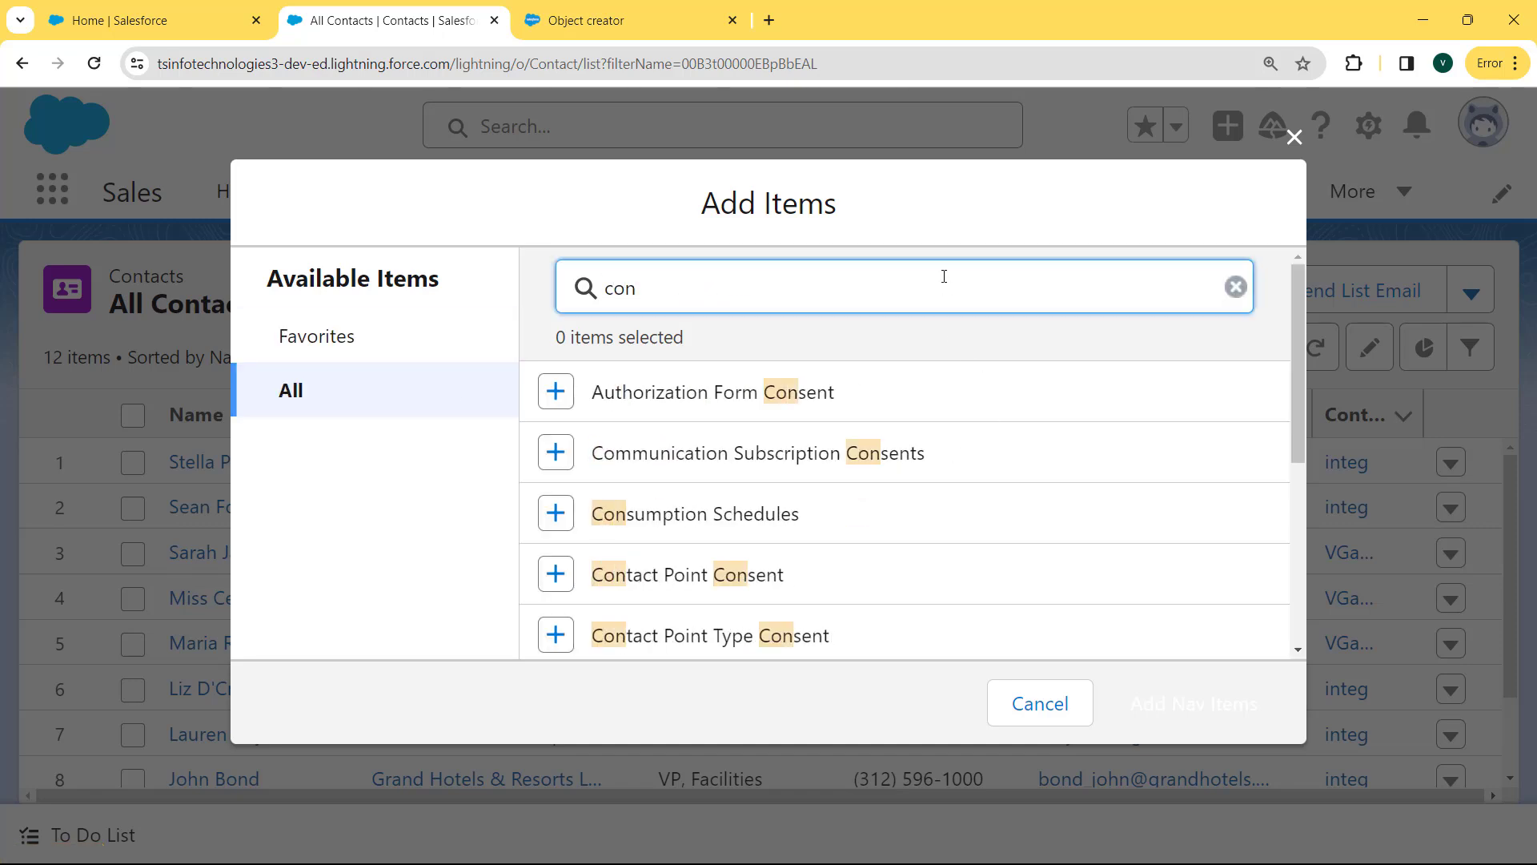
pyautogui.write('ta')
pyautogui.click(556, 574)
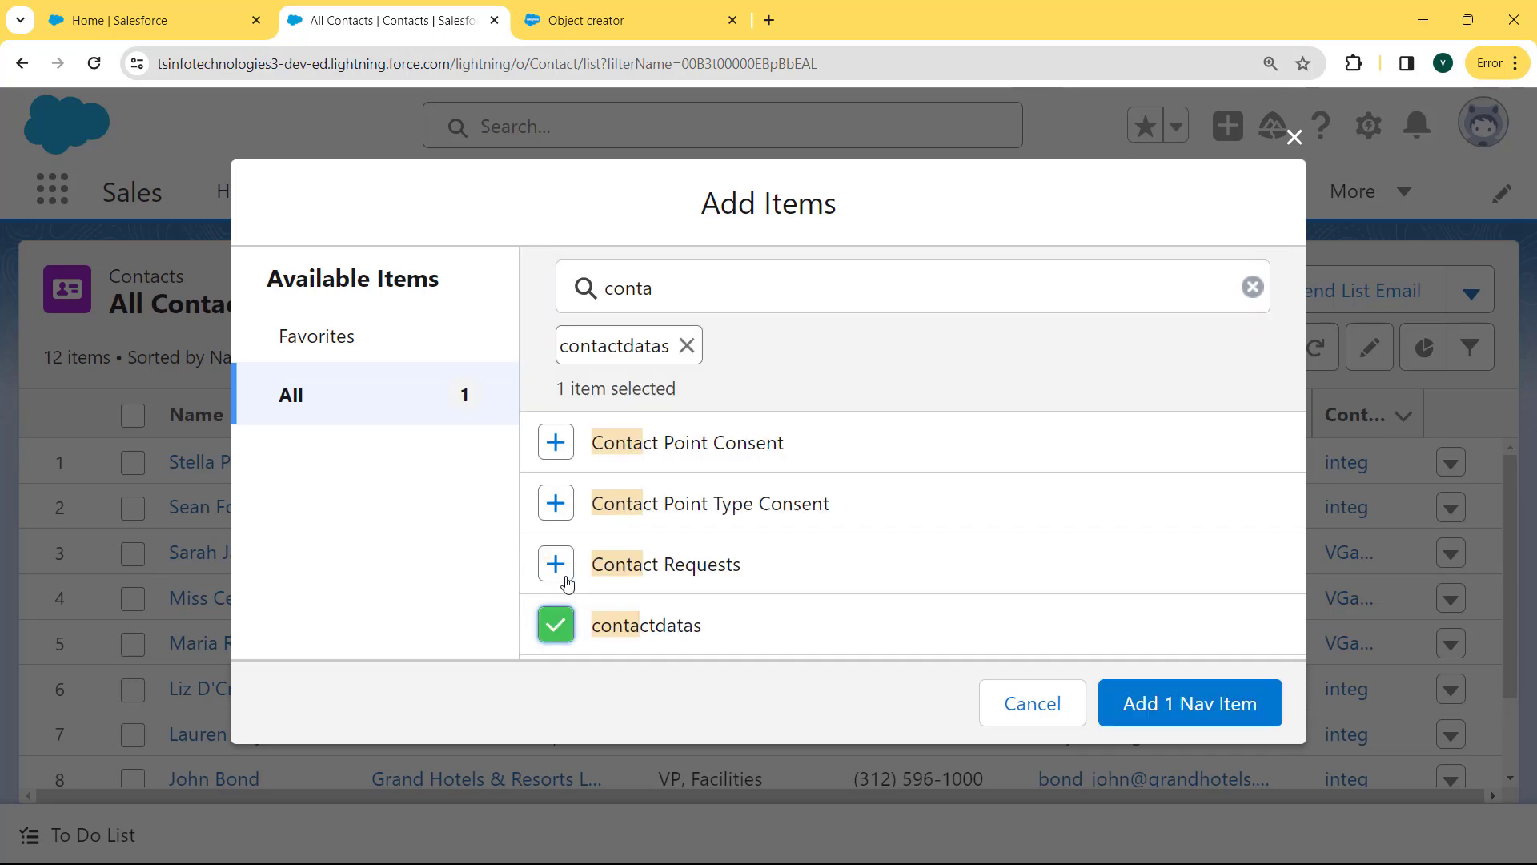
pyautogui.click(1178, 712)
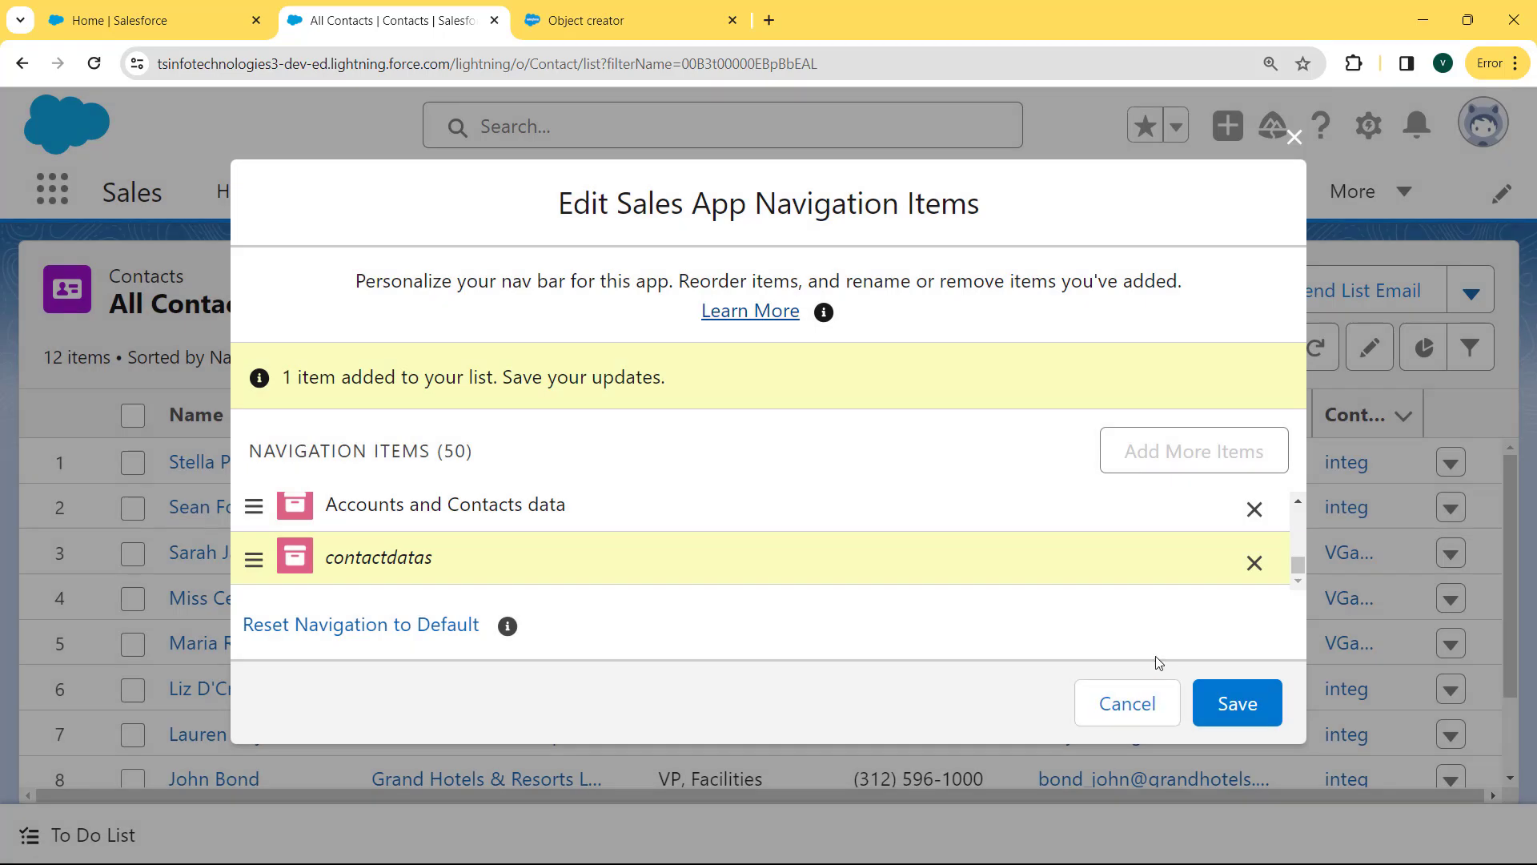
pyautogui.click(1226, 709)
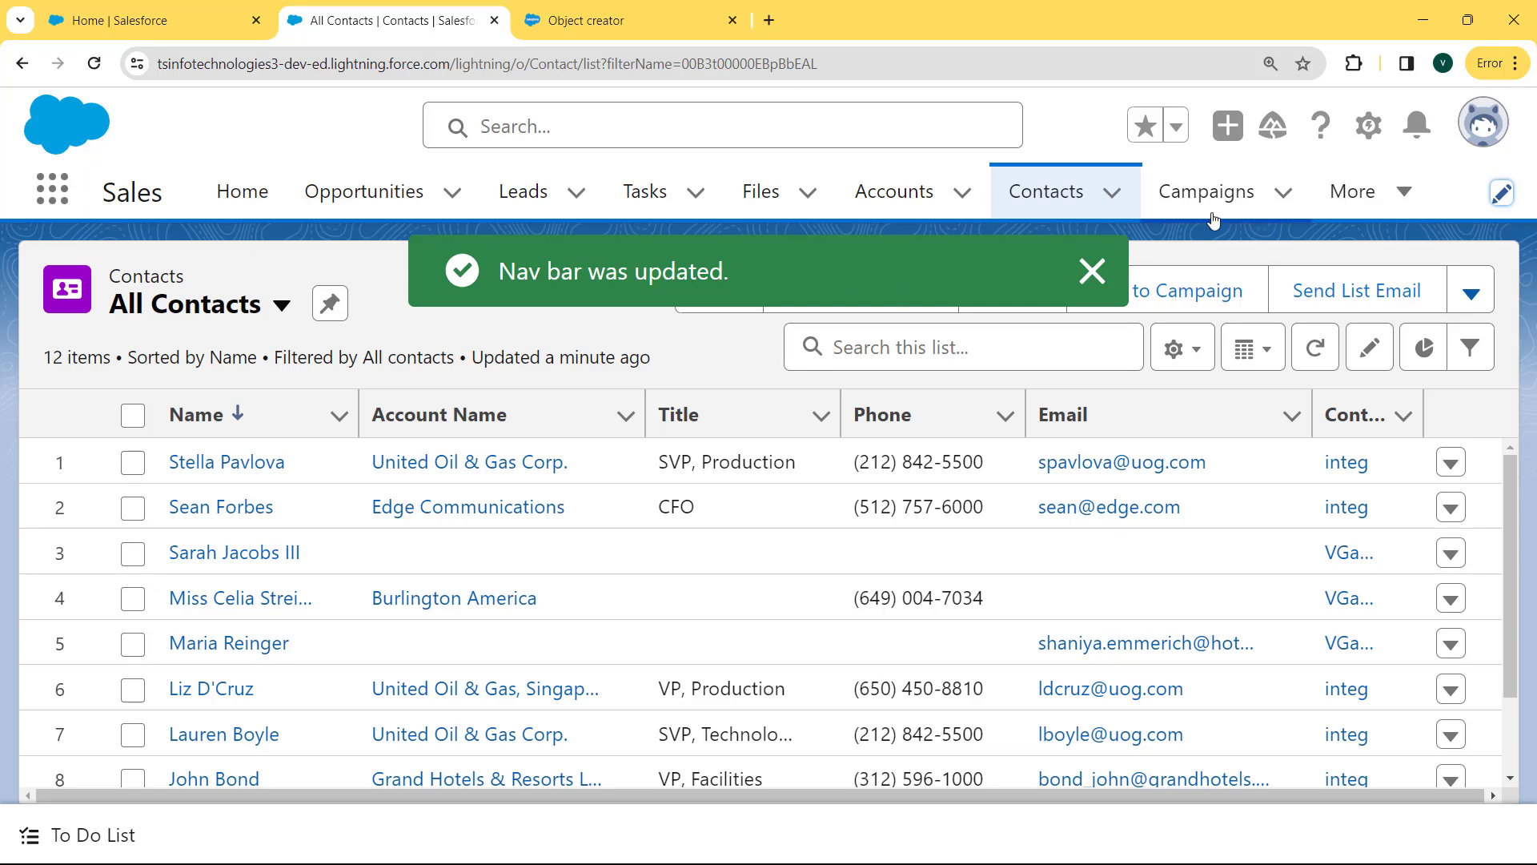
# Open the contactdatas object from the Sales navigation and show its All Records list view.
pyautogui.click(1396, 194)
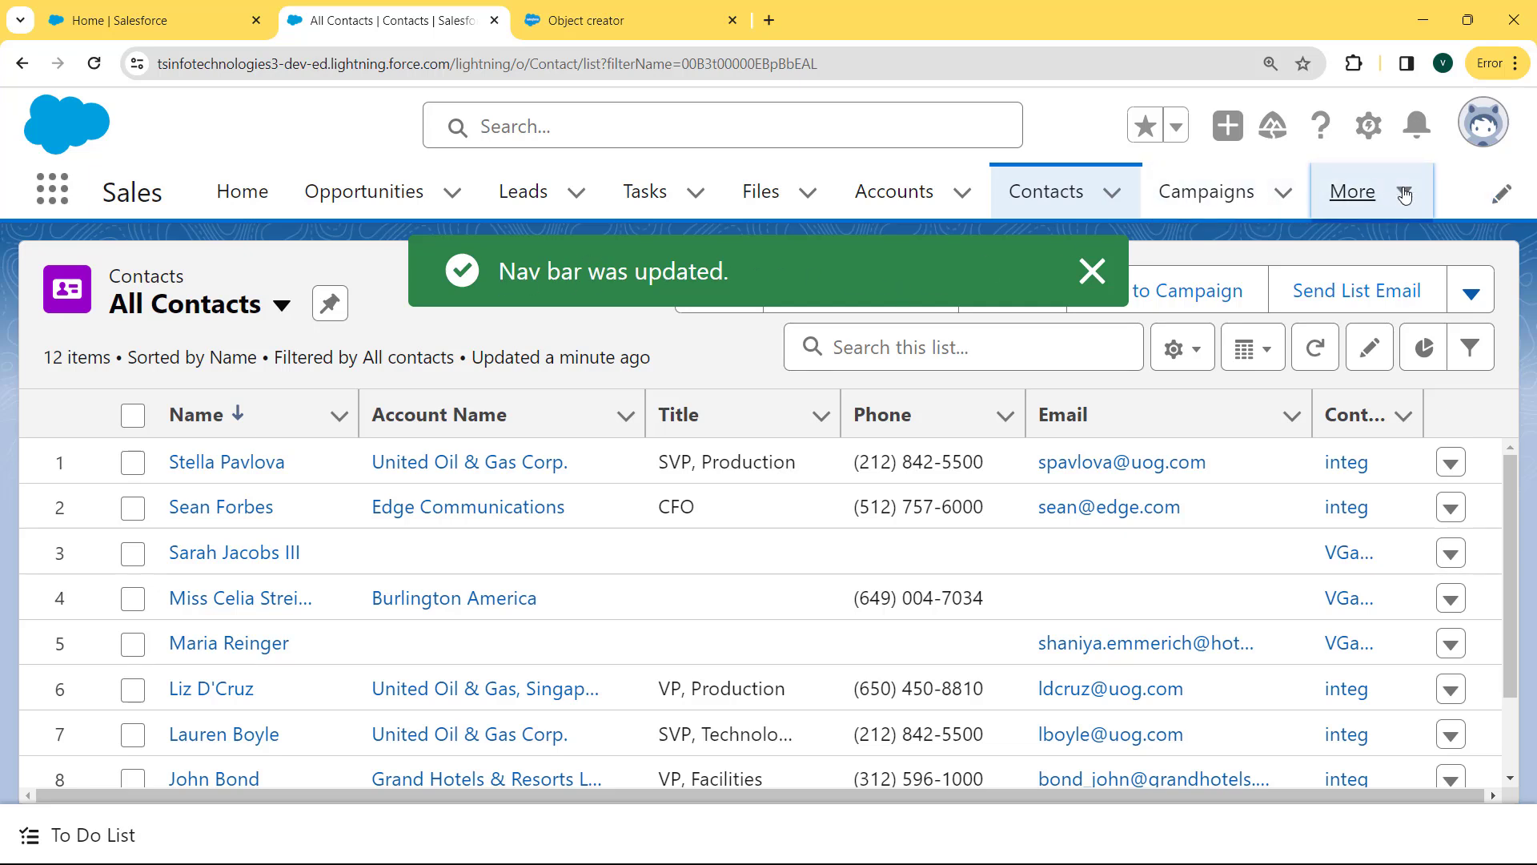
pyautogui.moveTo(1428, 441); pyautogui.dragTo(1431, 757)
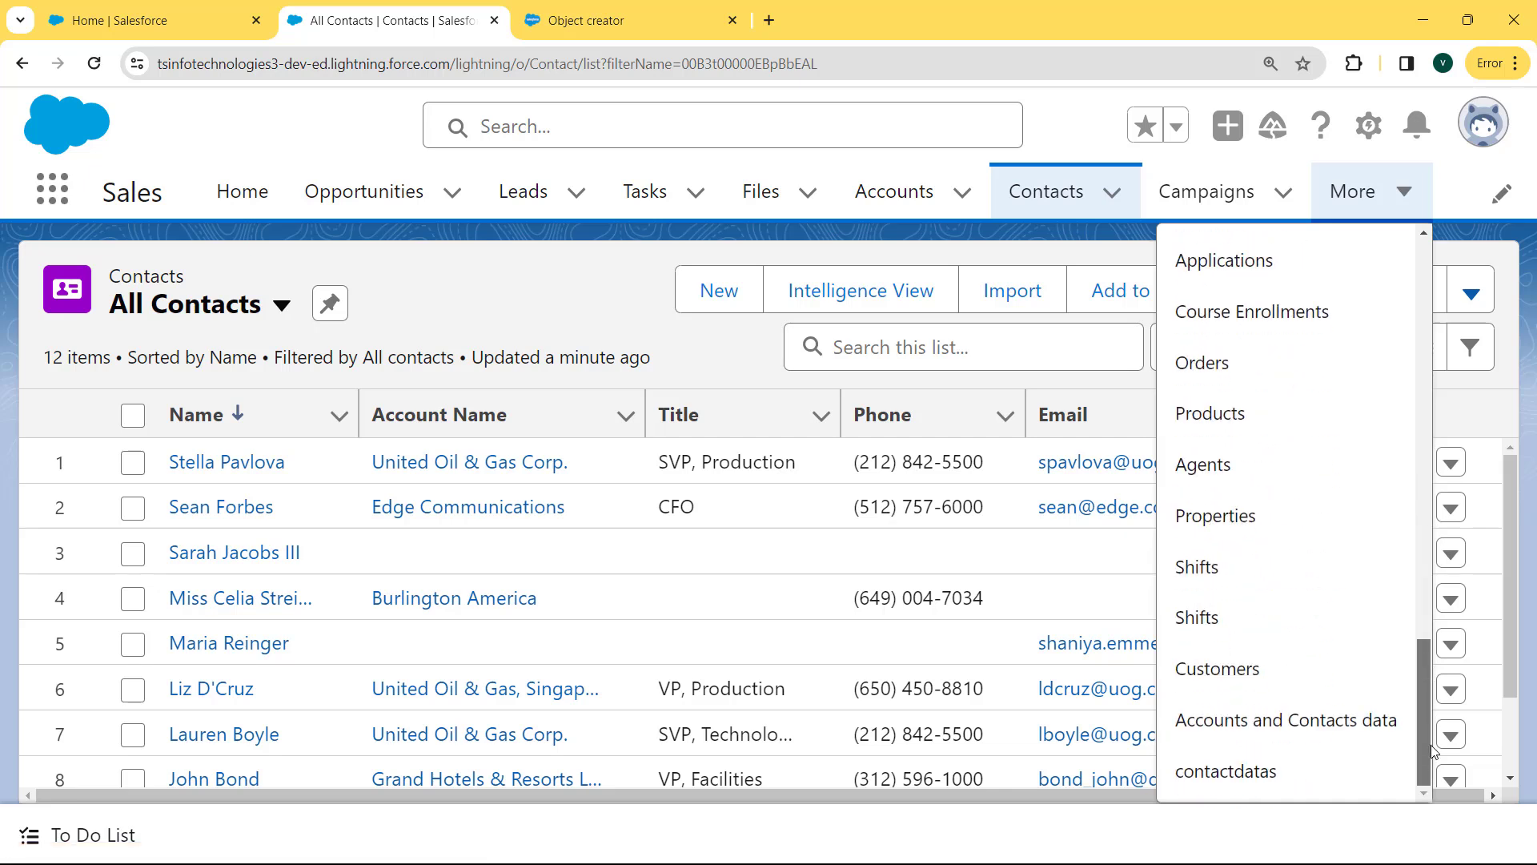
pyautogui.click(1238, 781)
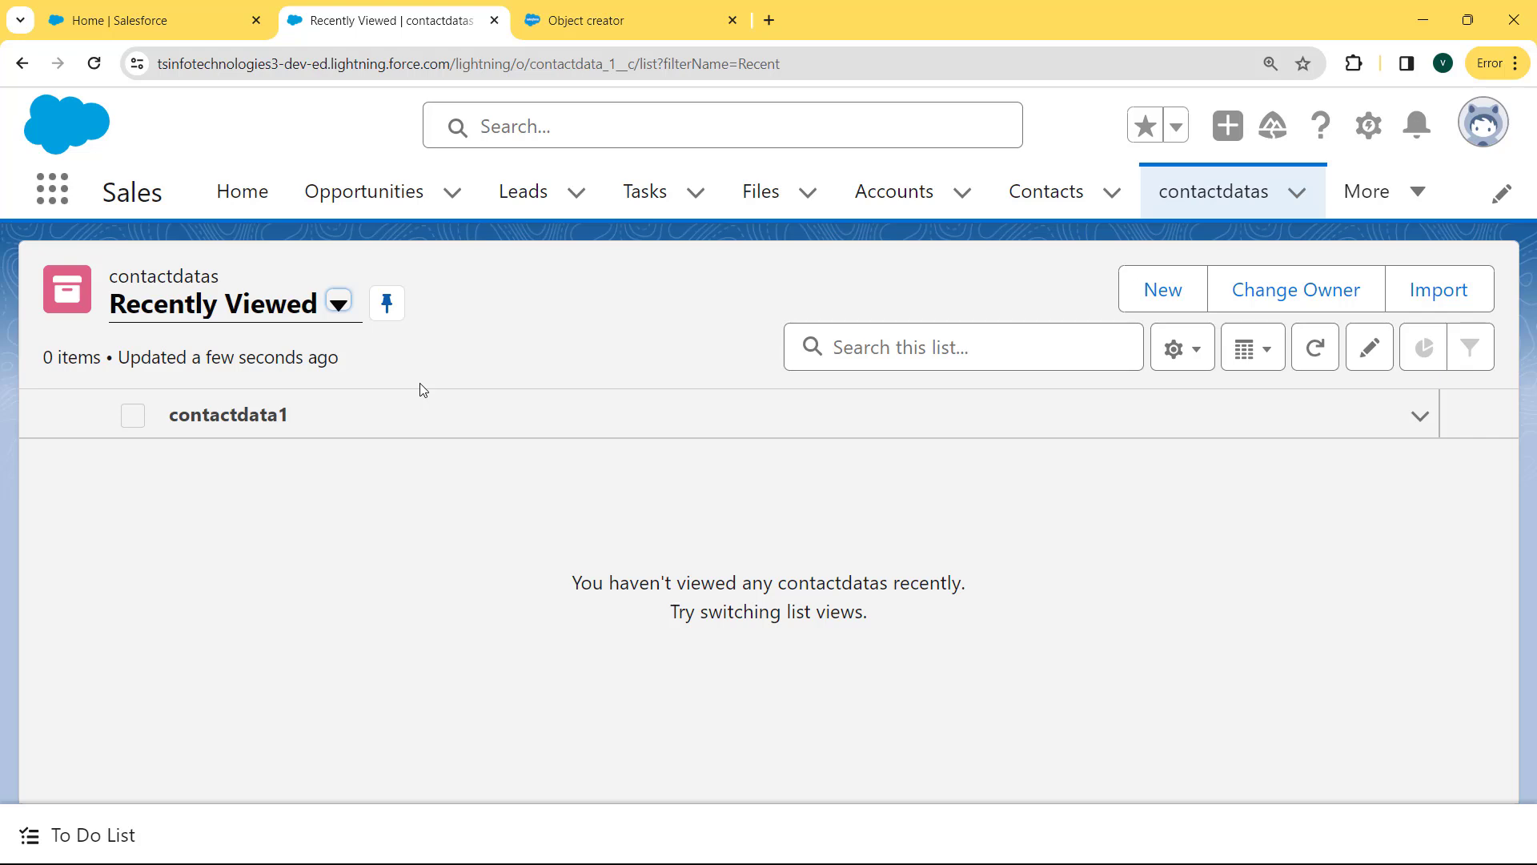
pyautogui.click(339, 305)
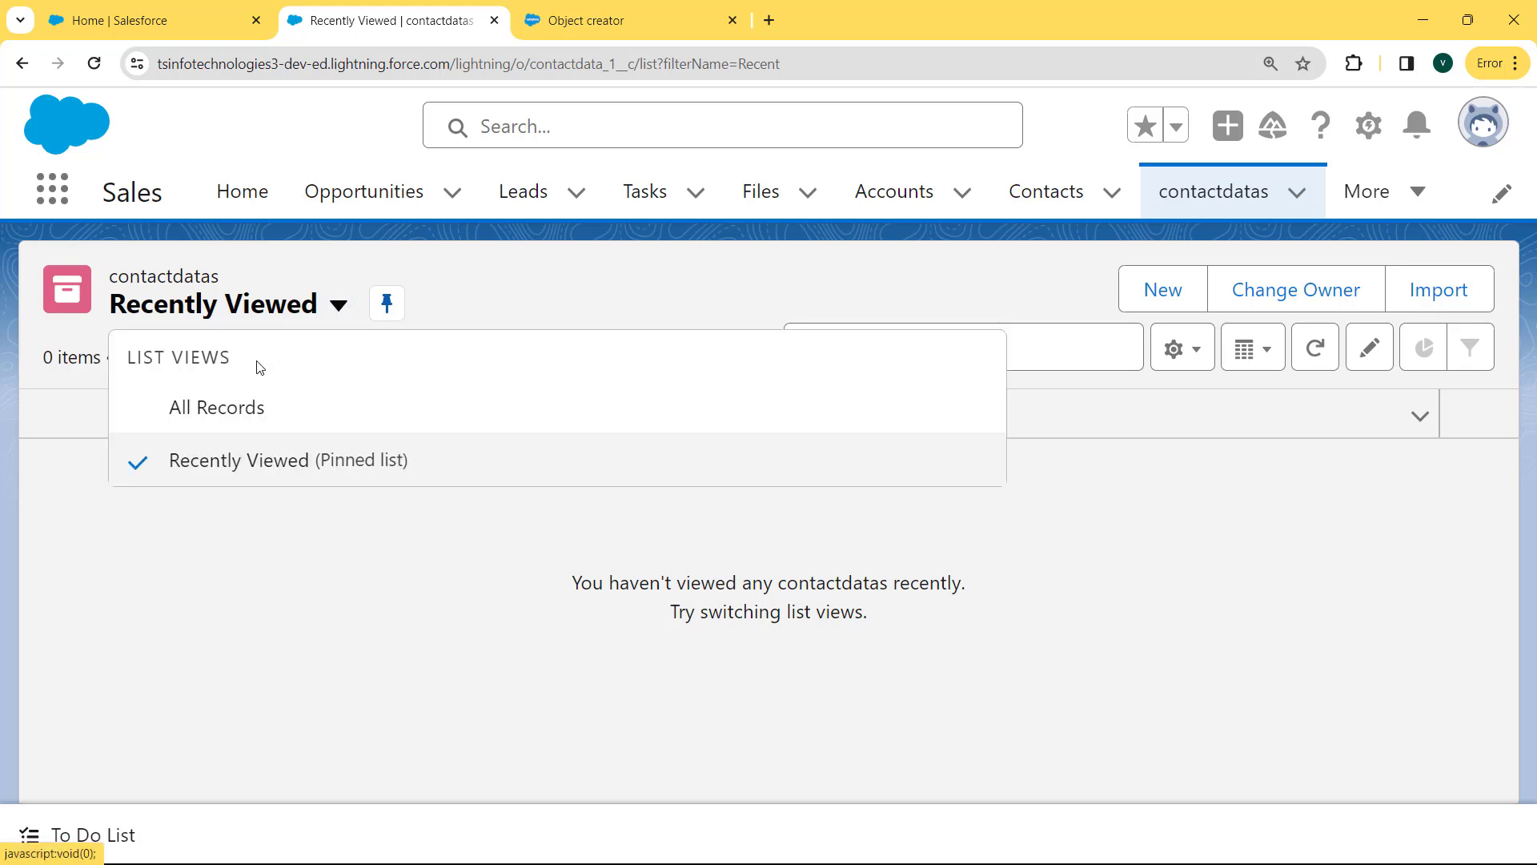
pyautogui.click(216, 421)
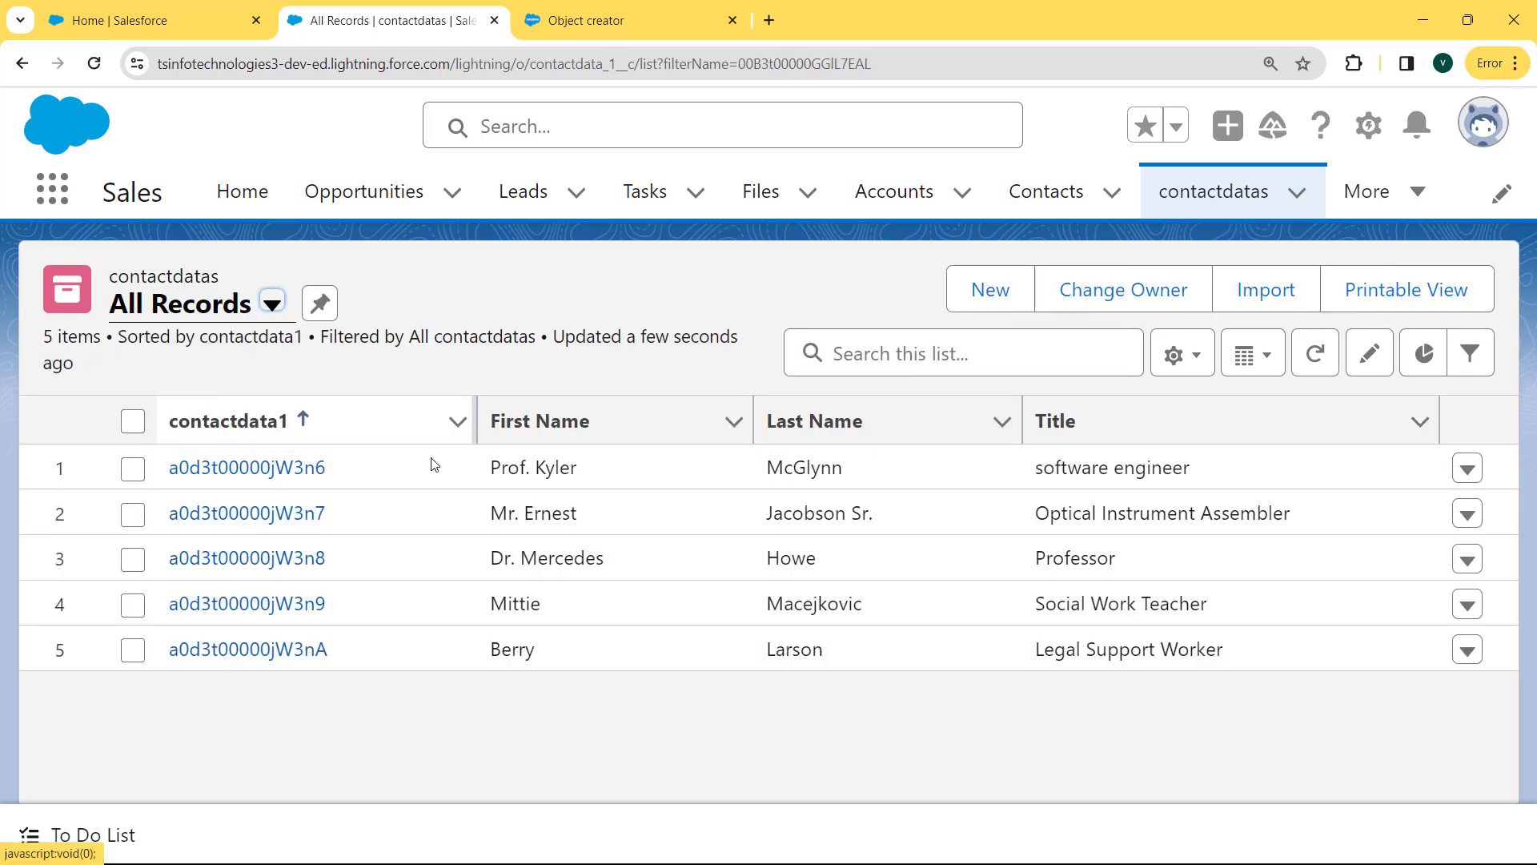